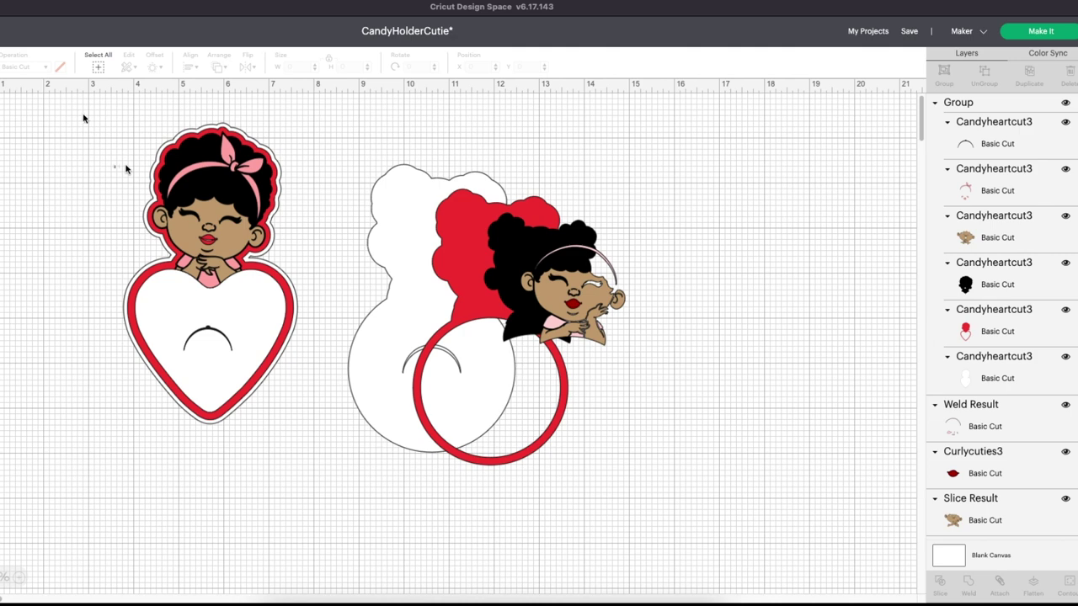
# Step: Marquee-select both existing candy holder designs and delete them
pyautogui.moveTo(83, 110); pyautogui.dragTo(653, 504)
pyautogui.press('Delete')
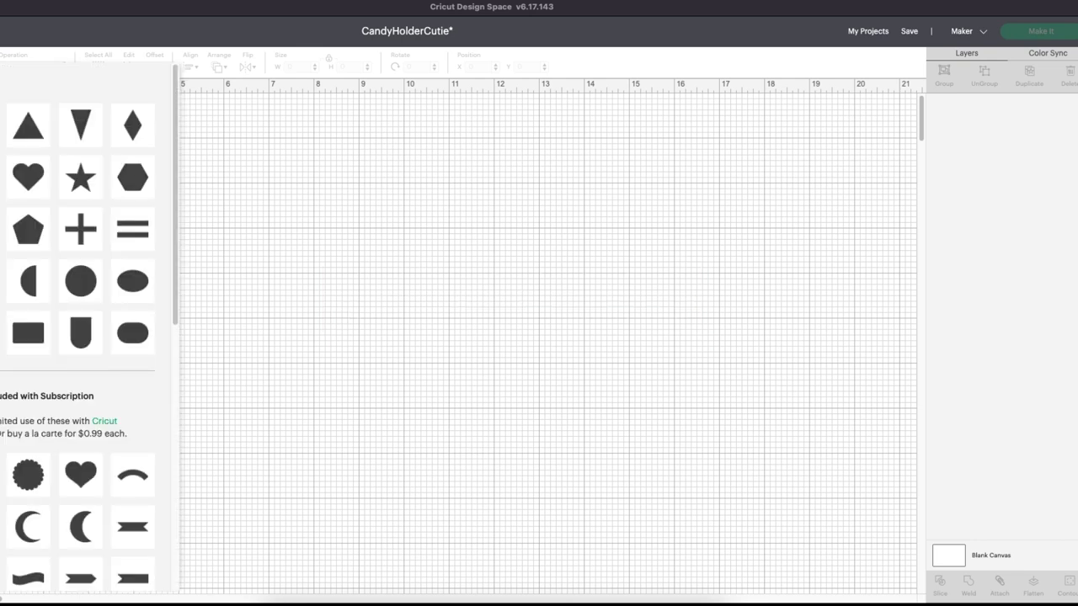
# Step: Add a circle, color it light grey, set its width to 3 inches, and position it
pyautogui.click(82, 283)
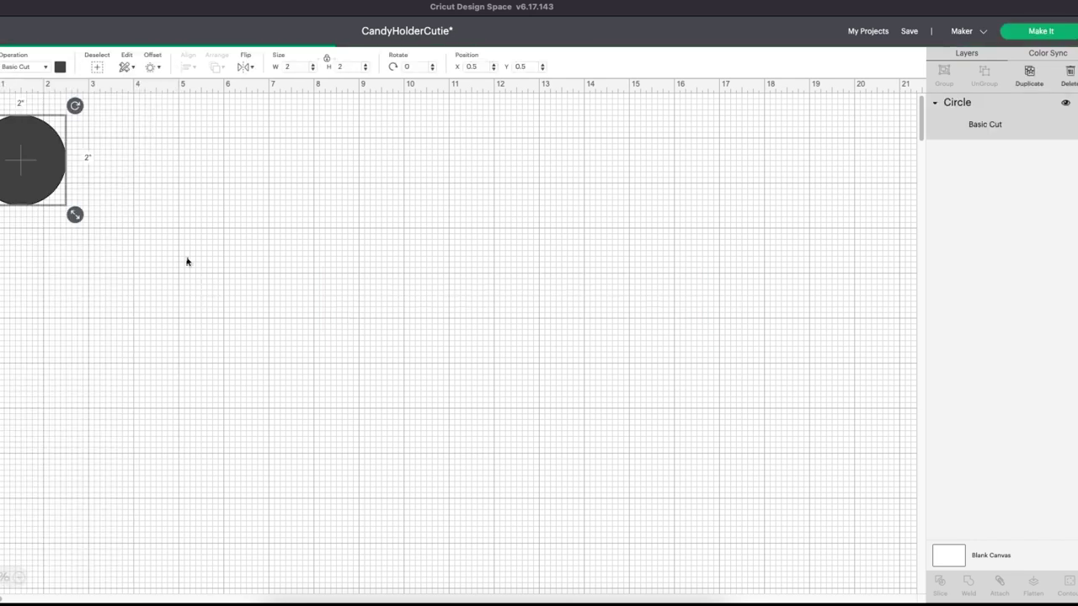
pyautogui.moveTo(47, 181); pyautogui.dragTo(353, 337)
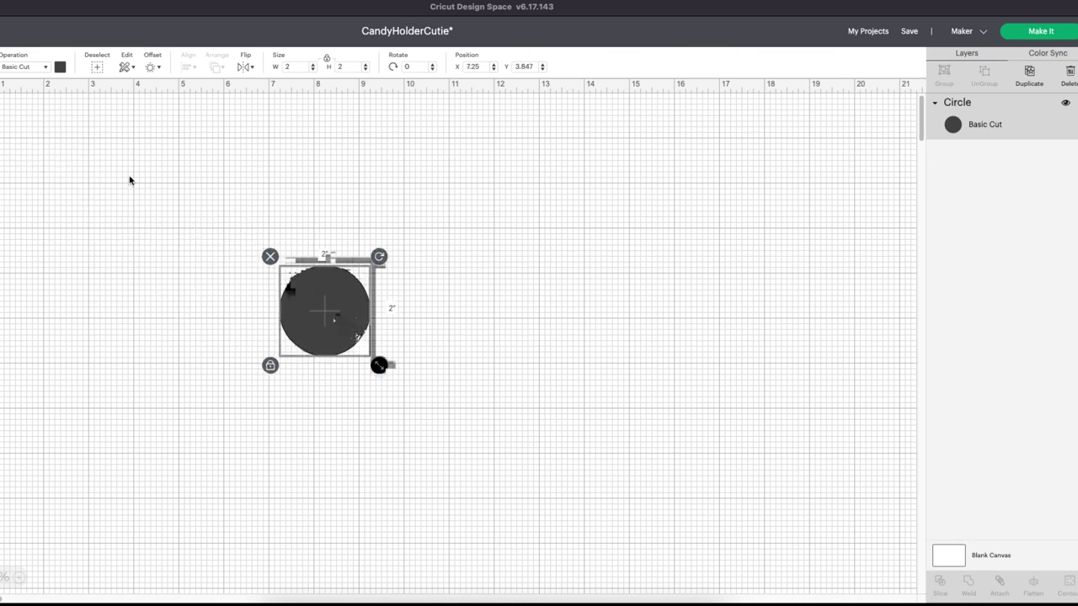
pyautogui.click(60, 66)
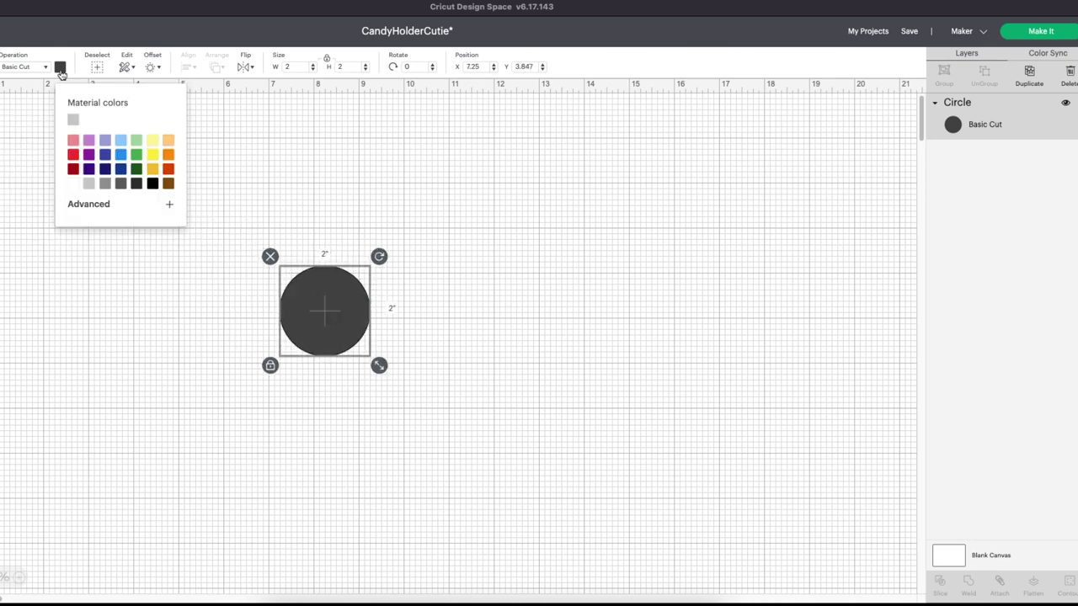
pyautogui.click(91, 185)
pyautogui.click(298, 67)
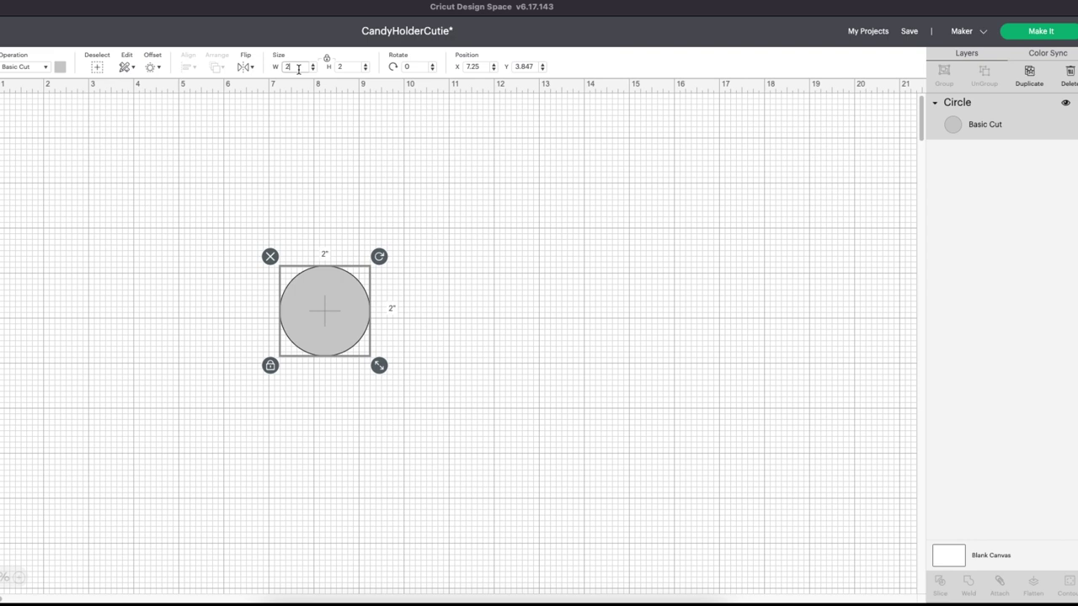
pyautogui.write('3')
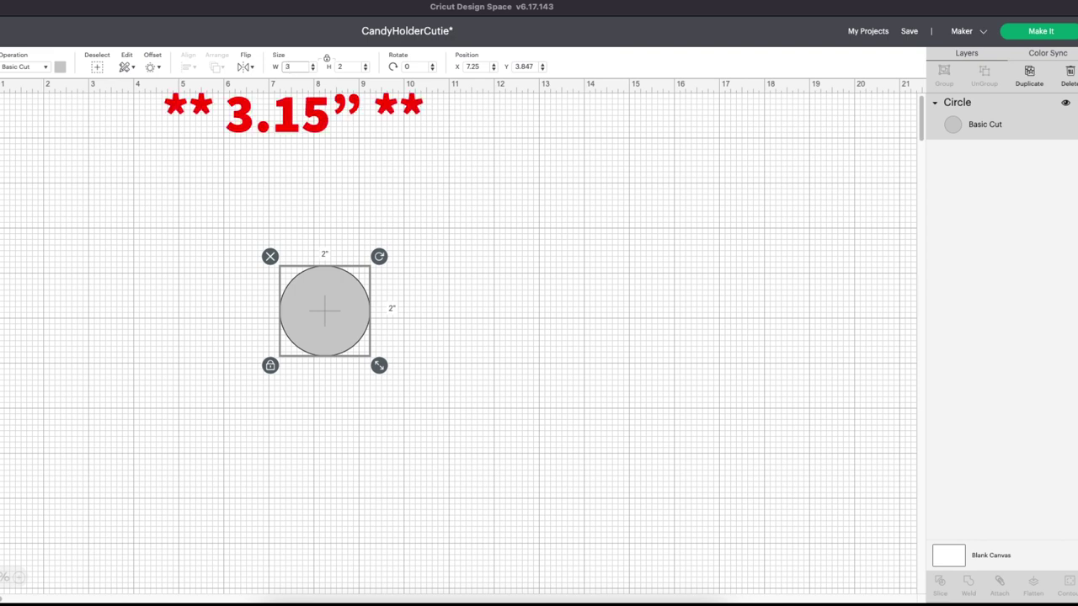
pyautogui.press('Return')
pyautogui.moveTo(387, 362); pyautogui.dragTo(425, 387)
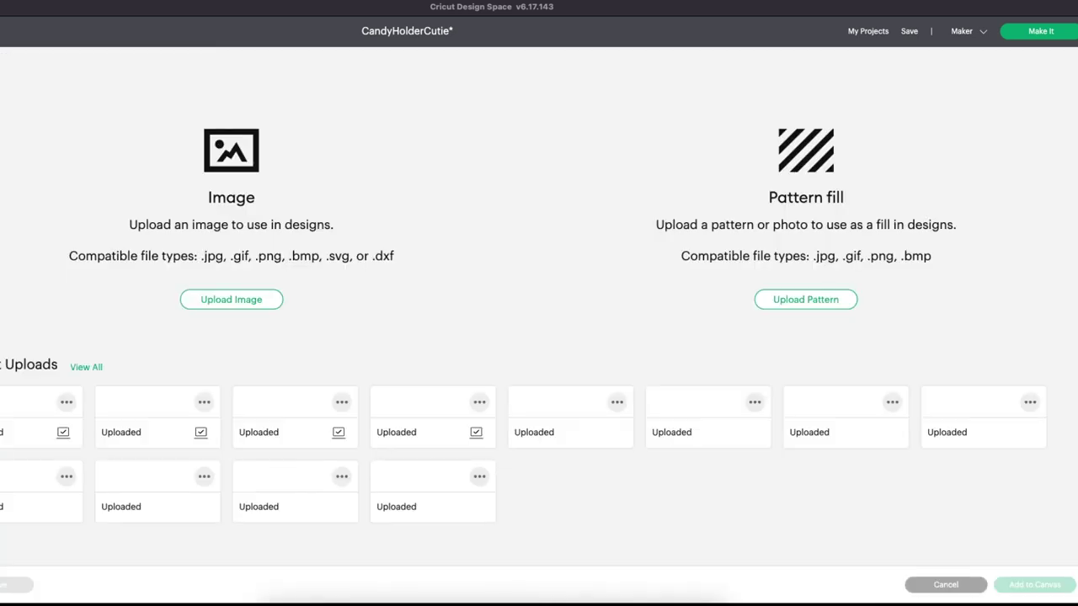
# Step: Add the uploaded three-girl image from Recent Uploads to the canvas
pyautogui.click(47, 455)
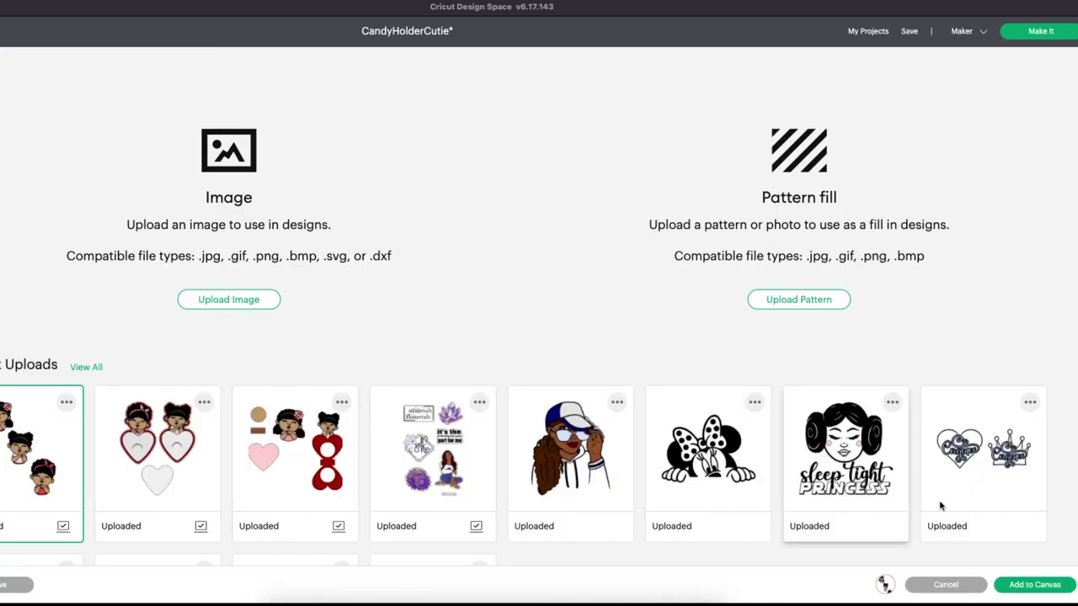
pyautogui.click(1048, 585)
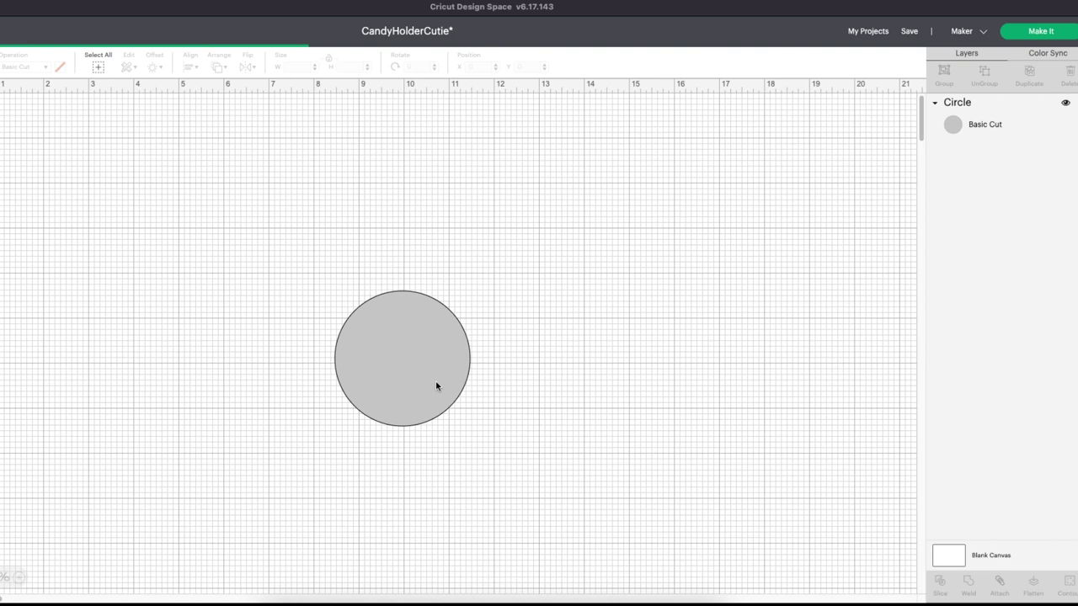
# Step: Ungroup the three-girl image and delete the pink-flower and red-bow girls
pyautogui.moveTo(181, 362); pyautogui.dragTo(133, 340)
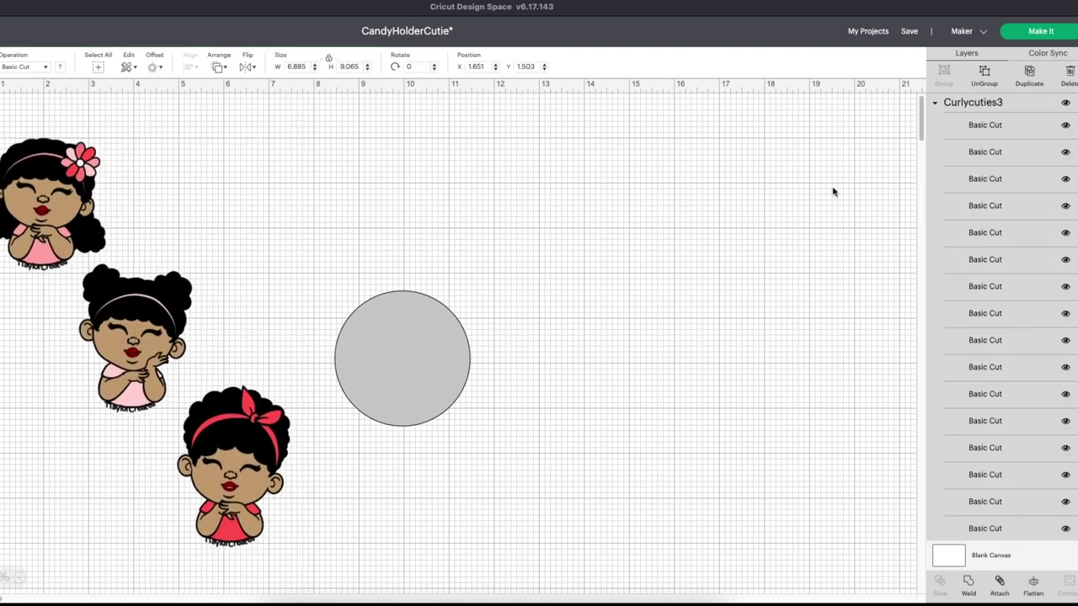
pyautogui.click(984, 73)
pyautogui.click(1012, 124)
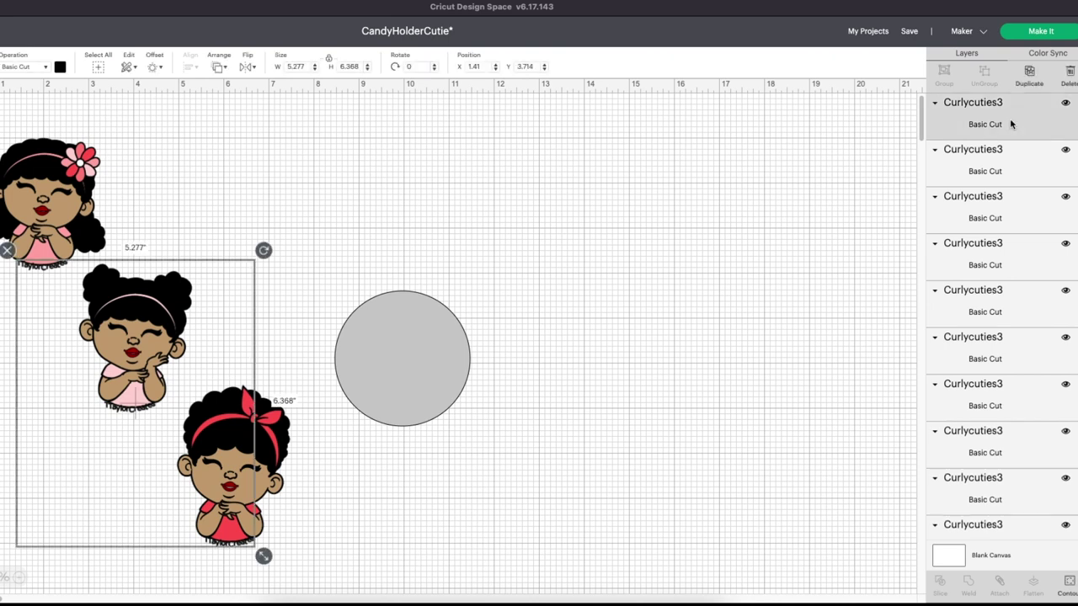
pyautogui.click(681, 222)
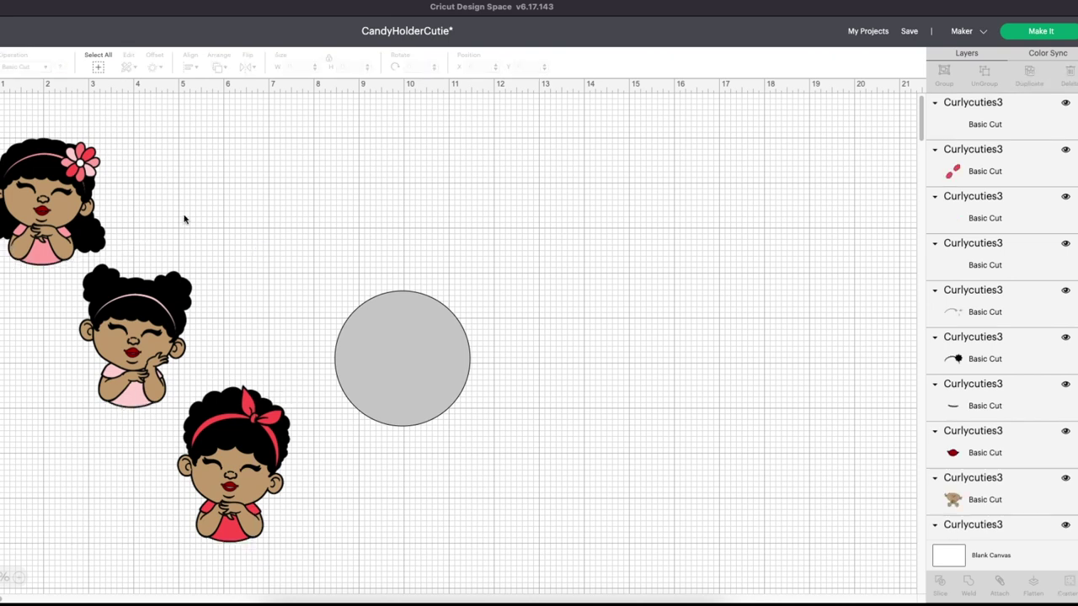
pyautogui.moveTo(1, 111); pyautogui.dragTo(113, 239)
pyautogui.press('Delete')
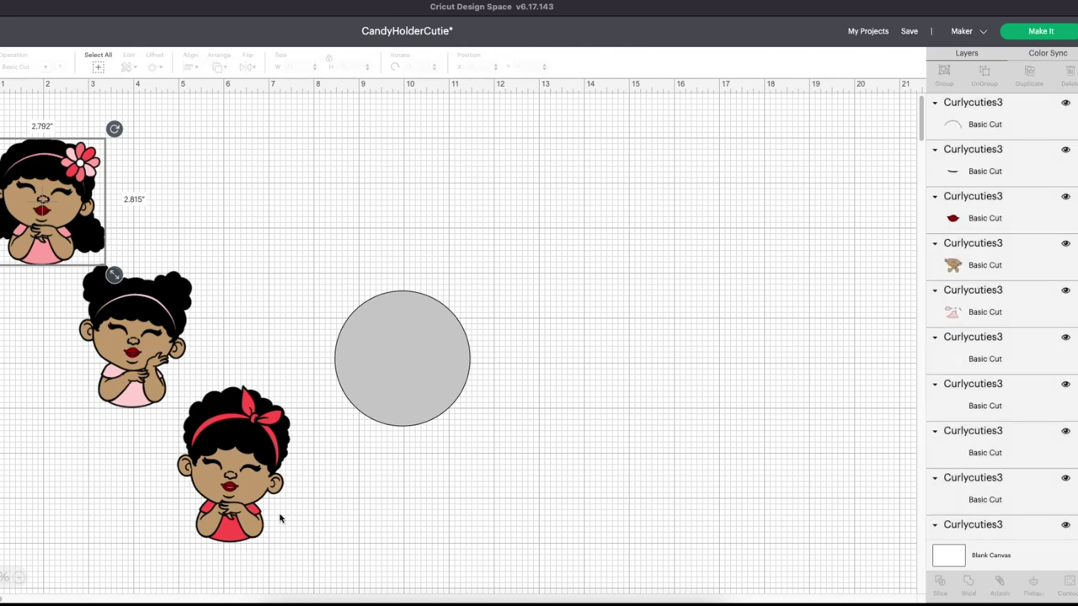
pyautogui.moveTo(300, 574); pyautogui.dragTo(184, 459)
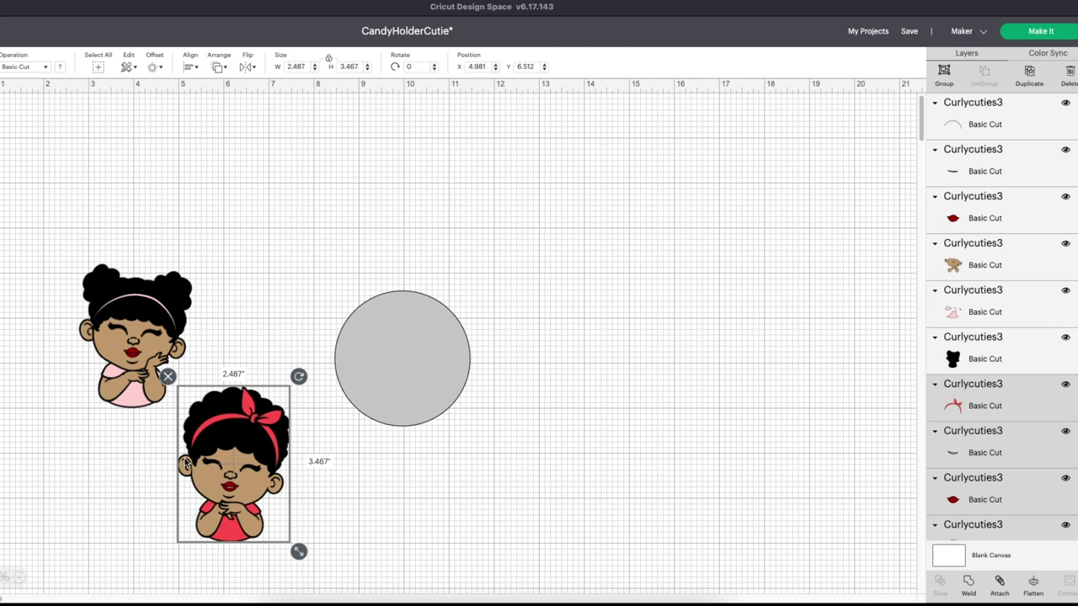
pyautogui.press('Delete')
# Step: Group the remaining two-puff girl and place her on top of the grey circle
pyautogui.moveTo(64, 250); pyautogui.dragTo(216, 435)
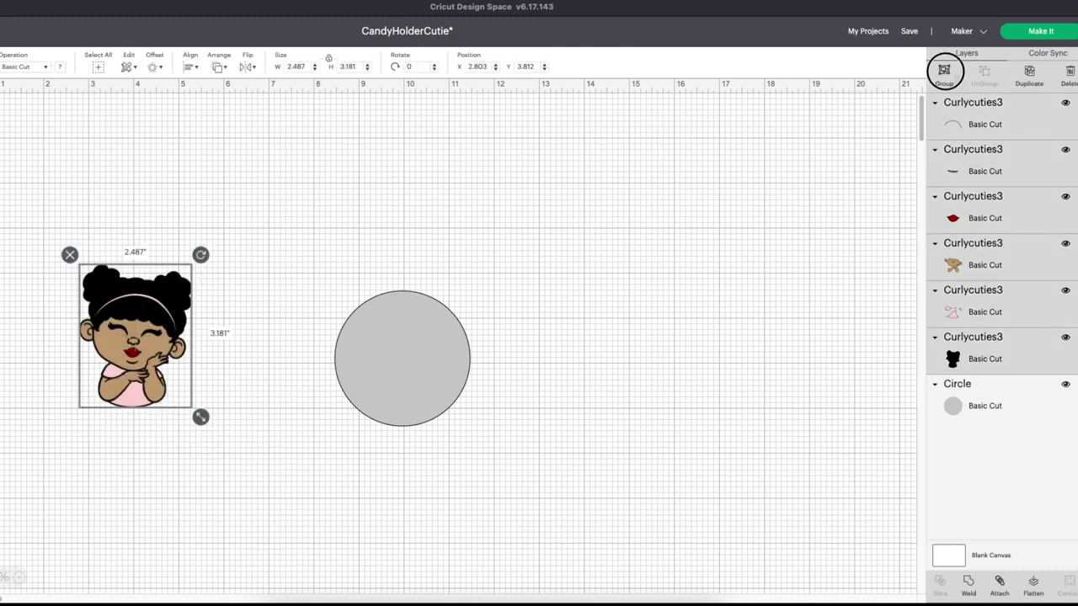
pyautogui.click(944, 73)
pyautogui.moveTo(189, 302); pyautogui.dragTo(454, 217)
# Step: Bring the grey circle to the front and nudge it under the girl
pyautogui.click(406, 318)
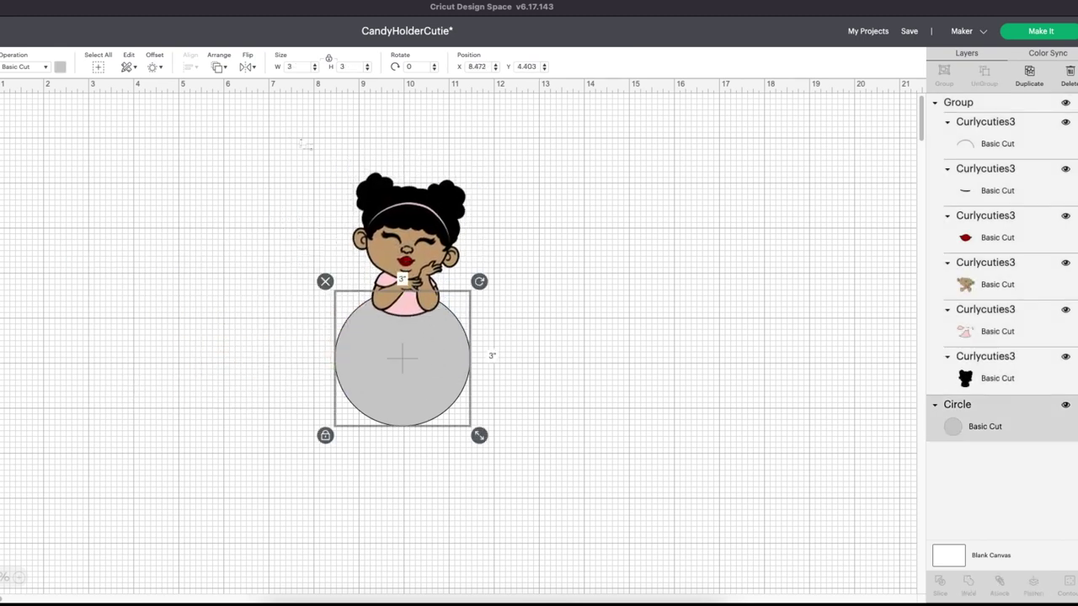
pyautogui.click(222, 67)
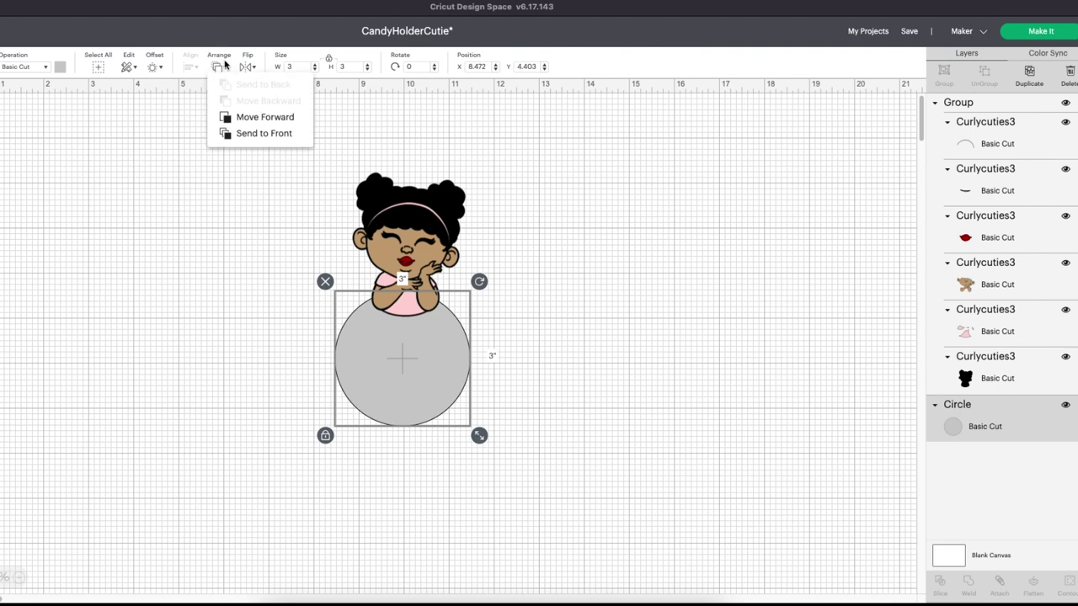
pyautogui.click(247, 135)
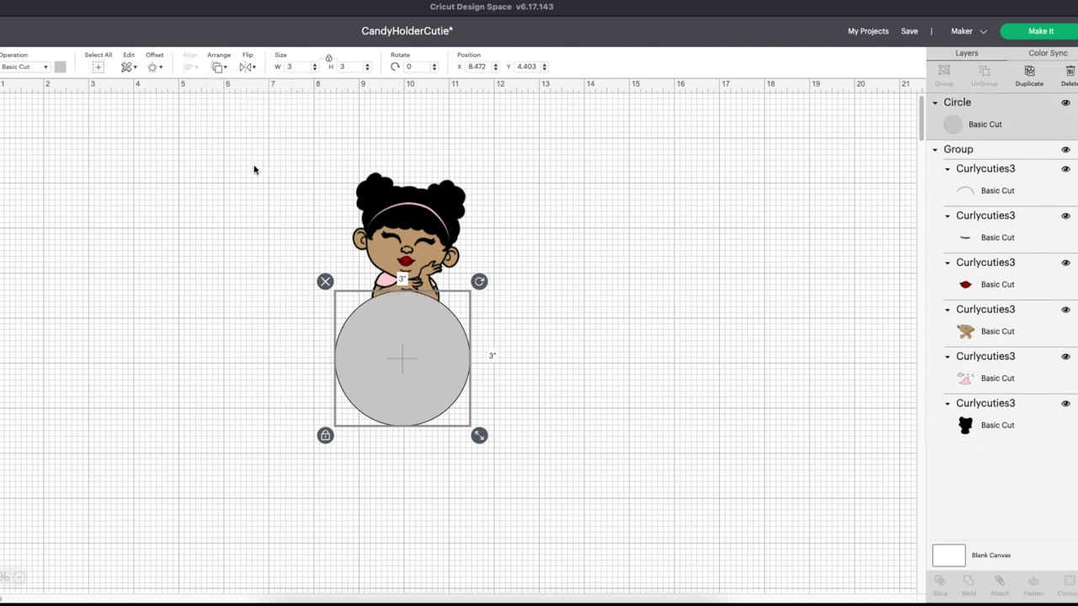
pyautogui.moveTo(444, 382)
pyautogui.mouseDown()
pyautogui.moveTo(435, 379)
pyautogui.moveTo(447, 381)
pyautogui.mouseUp()
pyautogui.click(509, 239)
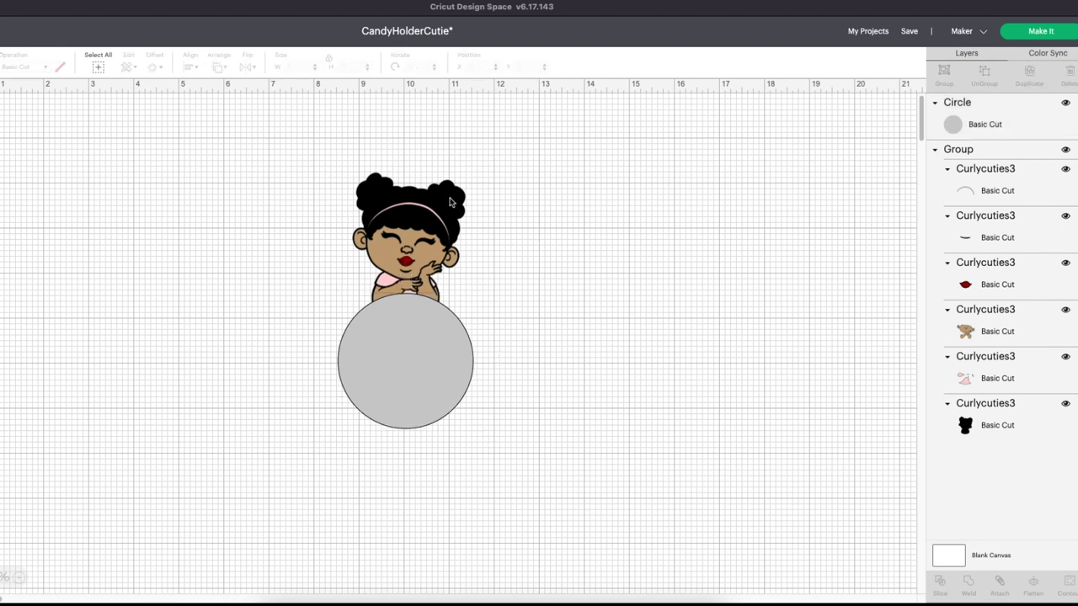
# Step: Delete the girl's closed-eye line piece and weld the headband and pink shirt together
pyautogui.click(454, 203)
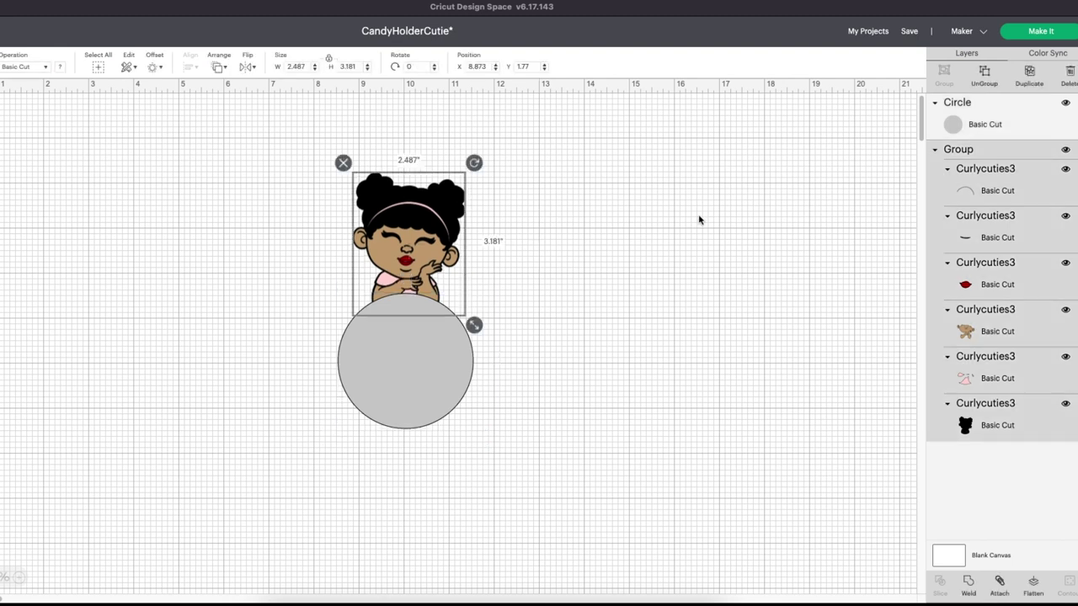
pyautogui.click(1004, 239)
pyautogui.click(1068, 82)
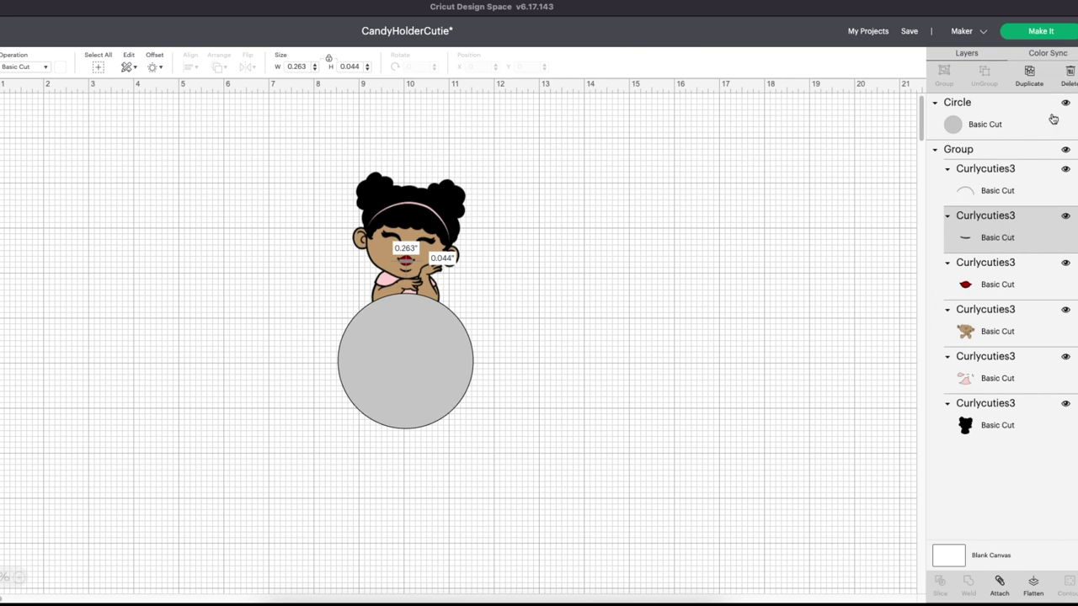
pyautogui.click(1025, 190)
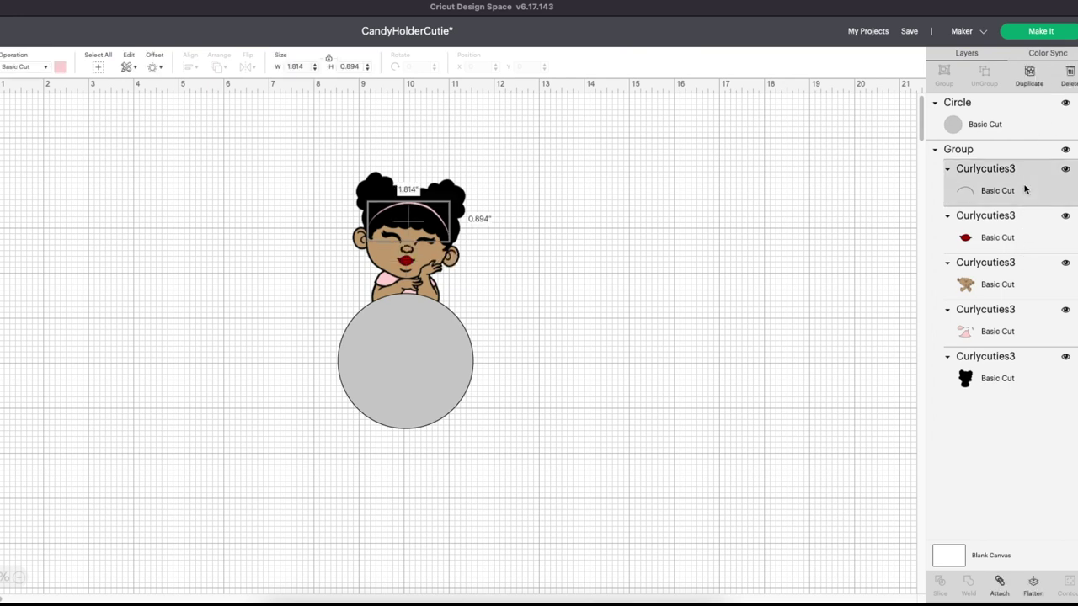
pyautogui.keyDown('shift'); pyautogui.click(1015, 334); pyautogui.keyUp('shift')
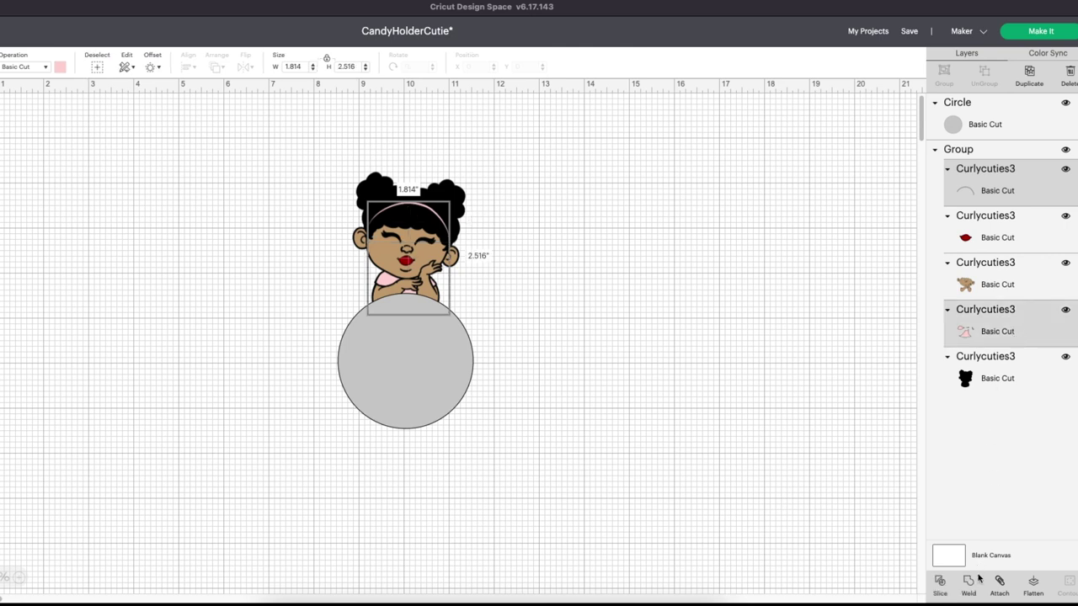
pyautogui.click(948, 521)
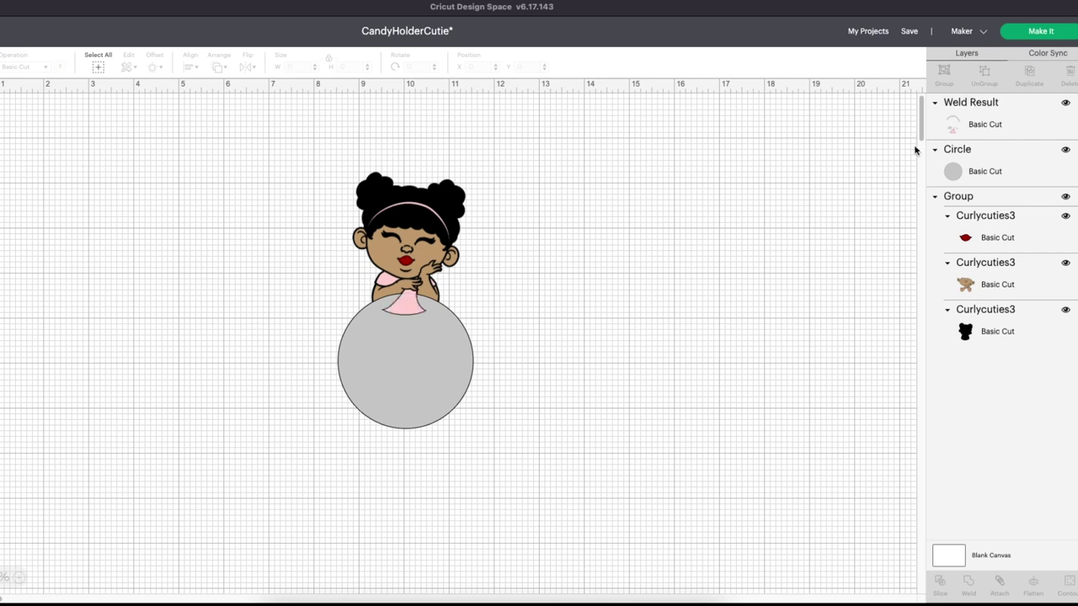
# Step: Send the circle to the front again so it covers the girl's lower body
pyautogui.click(1009, 169)
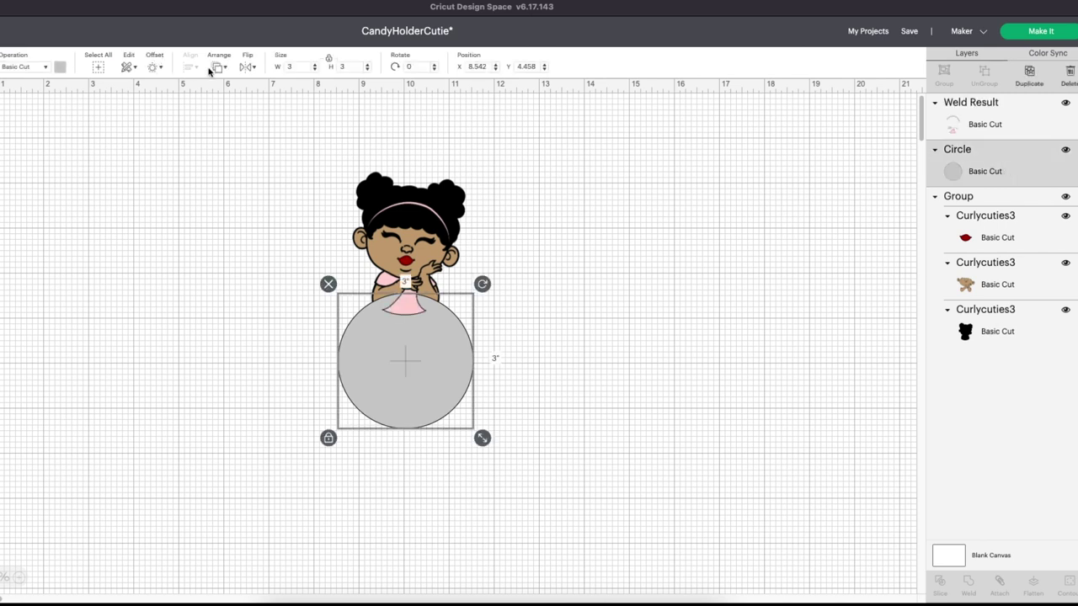
pyautogui.click(218, 68)
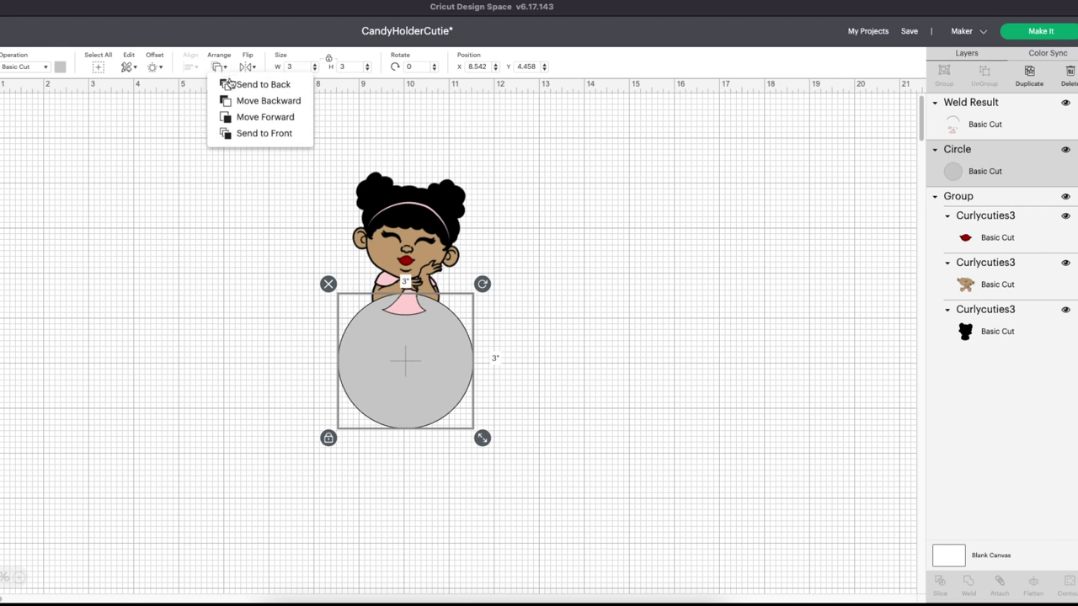
pyautogui.click(251, 134)
pyautogui.click(592, 335)
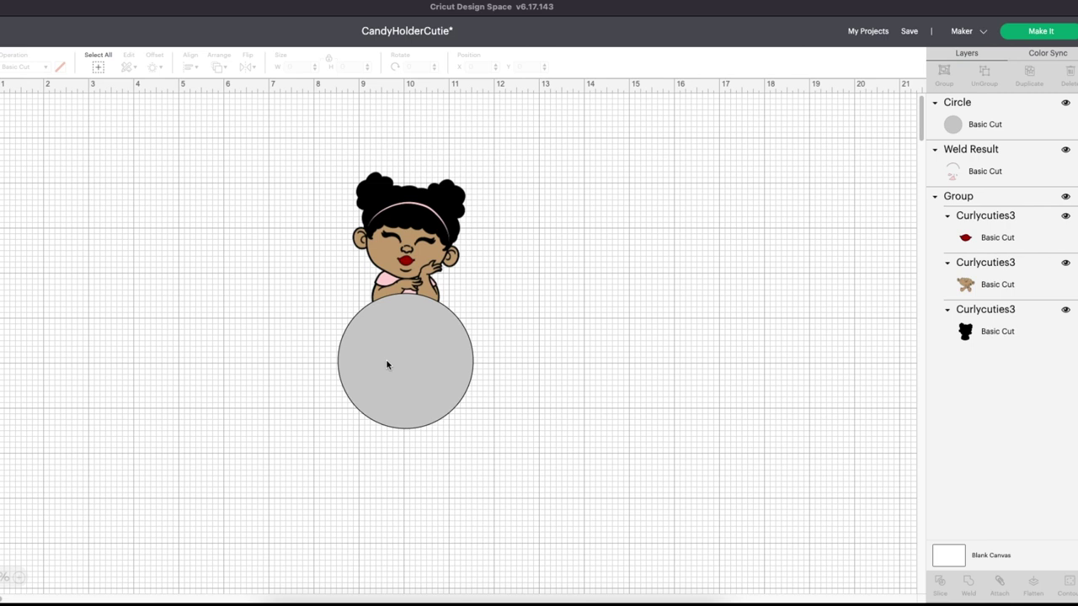
# Step: Duplicate the circle into four copies and center-align the stack under the girl
pyautogui.click(405, 369)
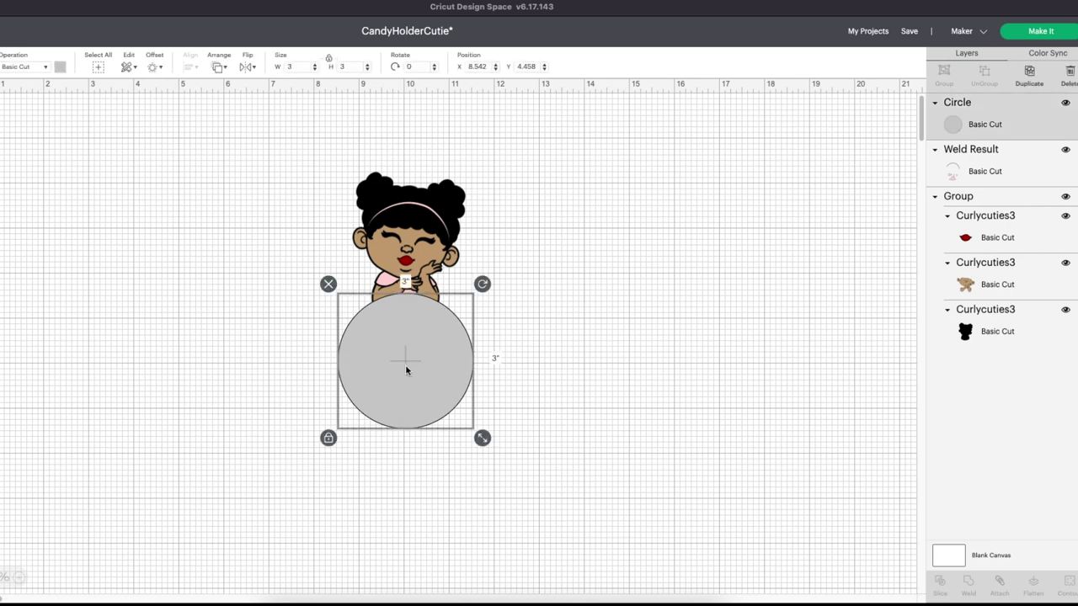
pyautogui.click(1030, 77)
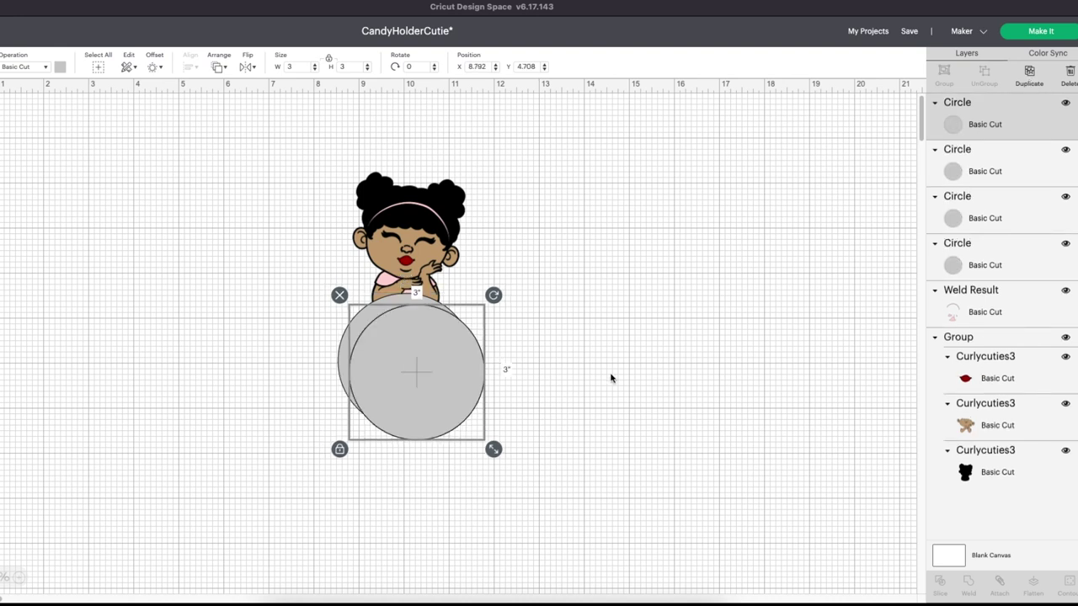
pyautogui.click(493, 478)
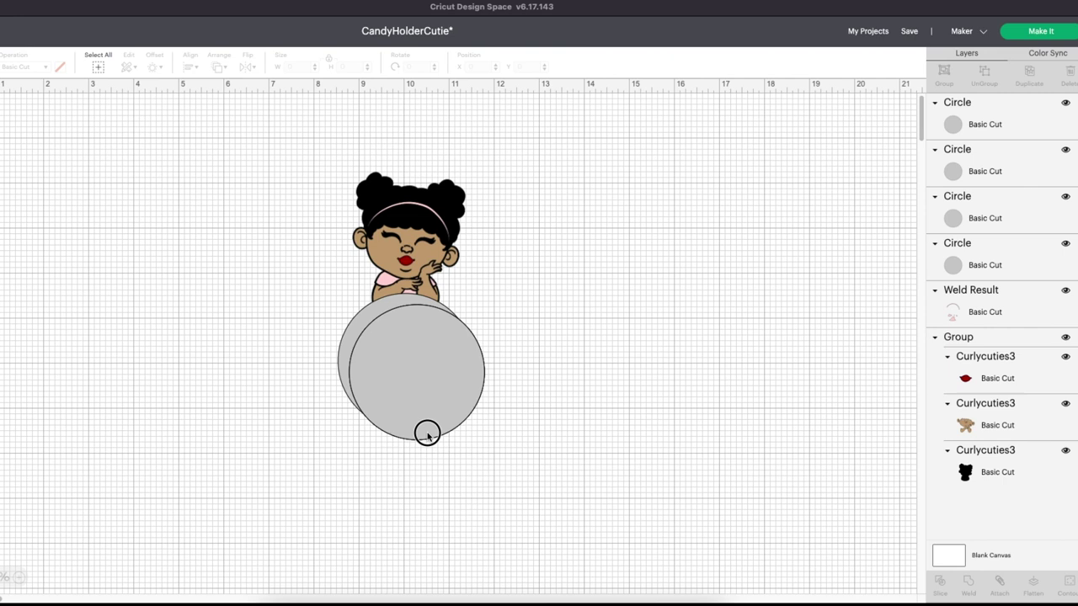
pyautogui.moveTo(502, 476); pyautogui.dragTo(338, 401)
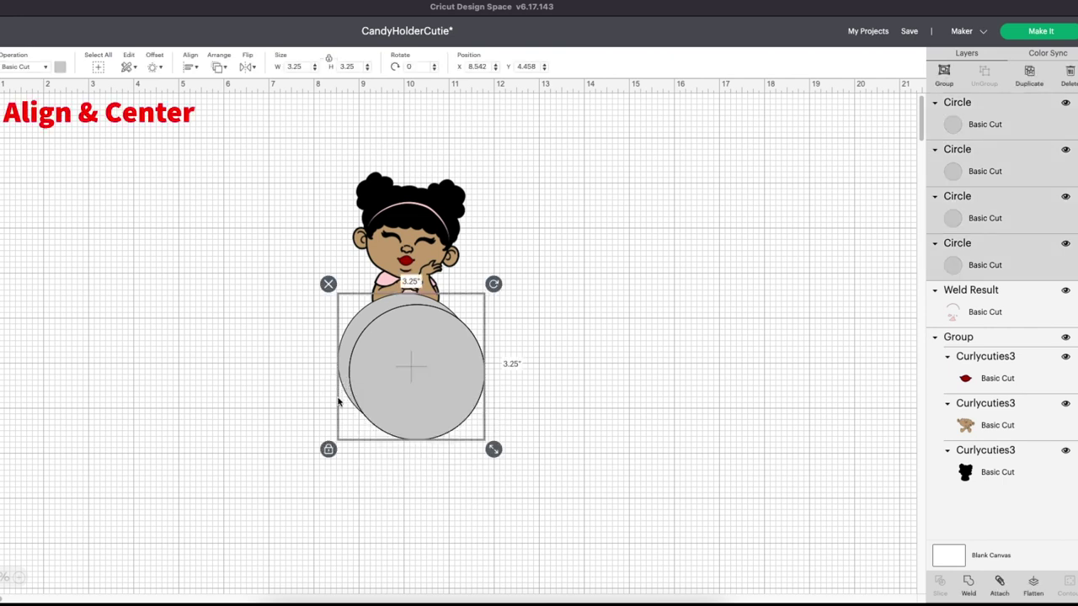
pyautogui.click(189, 66)
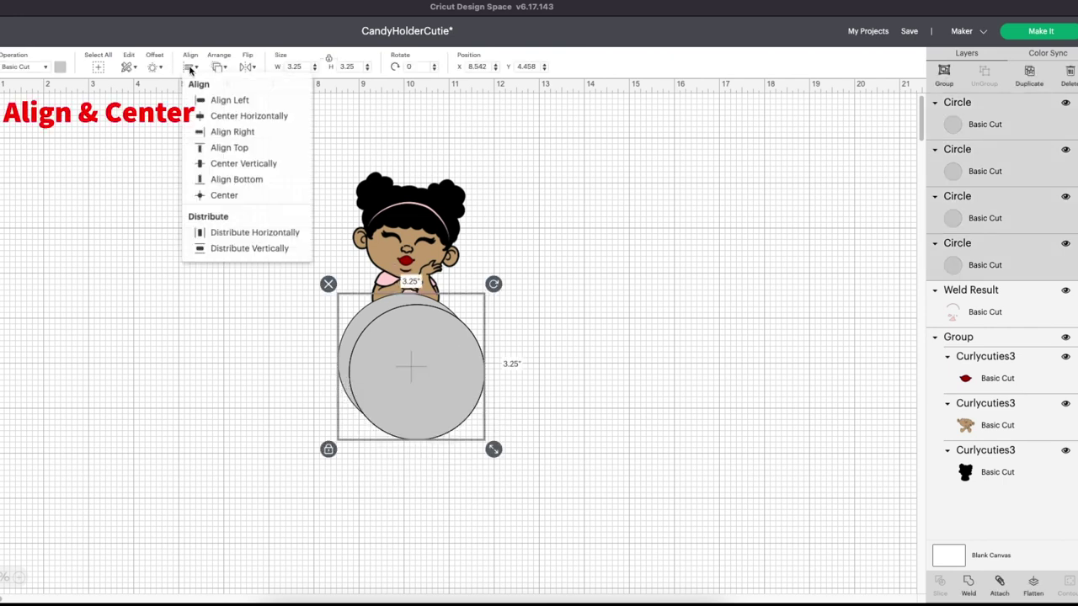
pyautogui.click(224, 199)
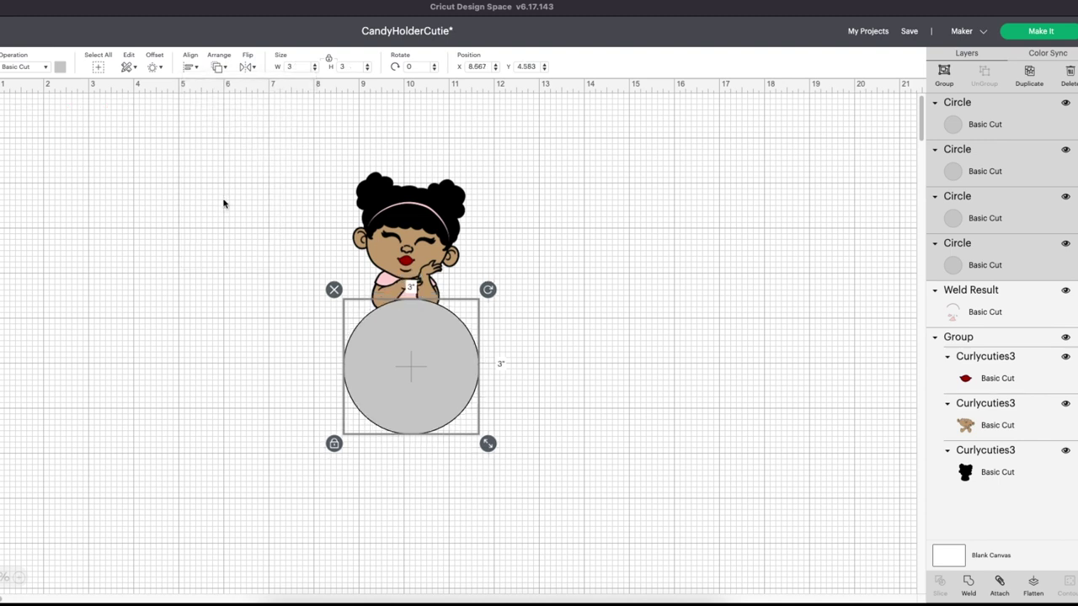
pyautogui.moveTo(440, 405); pyautogui.dragTo(435, 401)
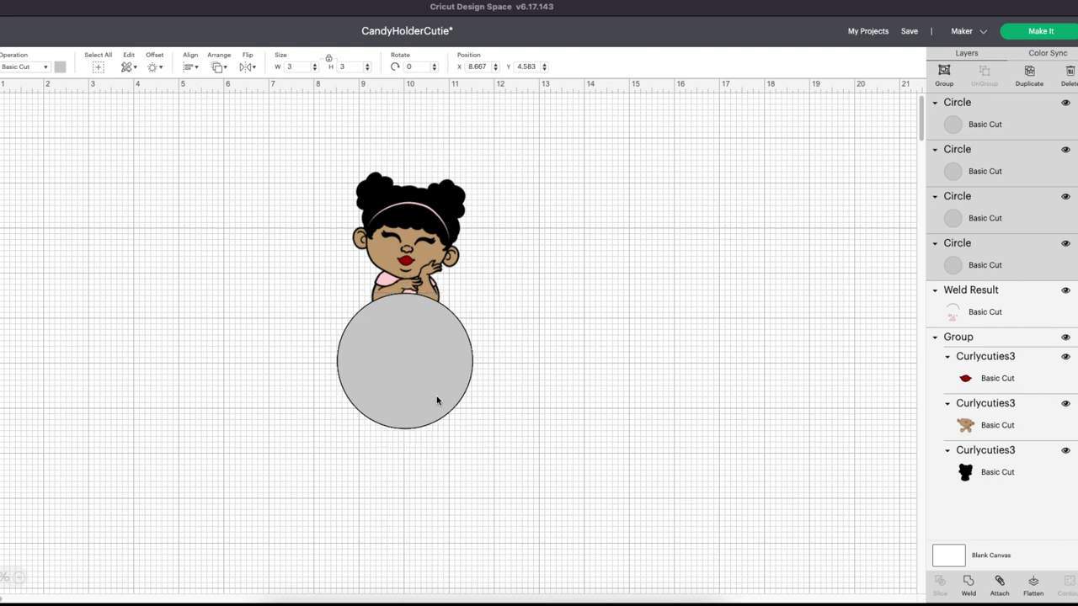
pyautogui.click(581, 374)
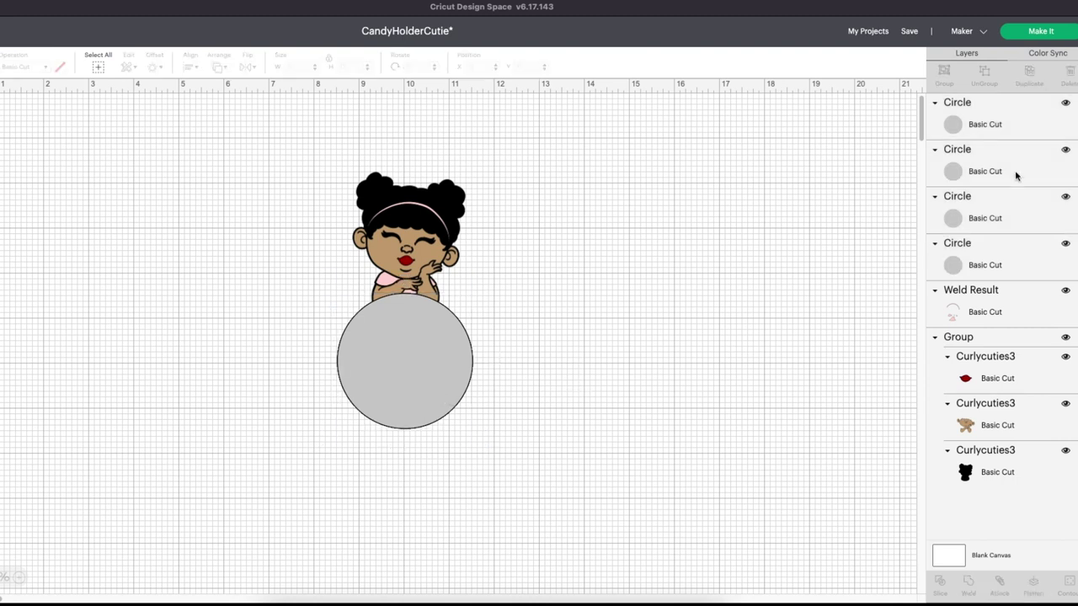
# Step: Hide three of the circle copies in the Layers panel
pyautogui.click(1065, 102)
pyautogui.click(1066, 149)
pyautogui.click(1066, 196)
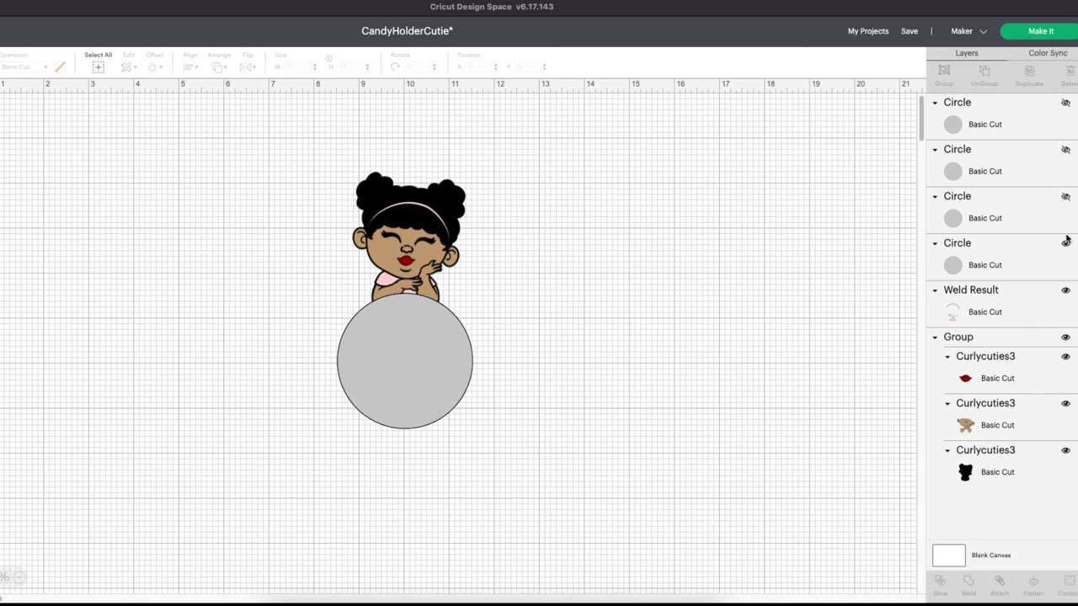
# Step: Slice the girl's black layer with the visible circle
pyautogui.click(1031, 265)
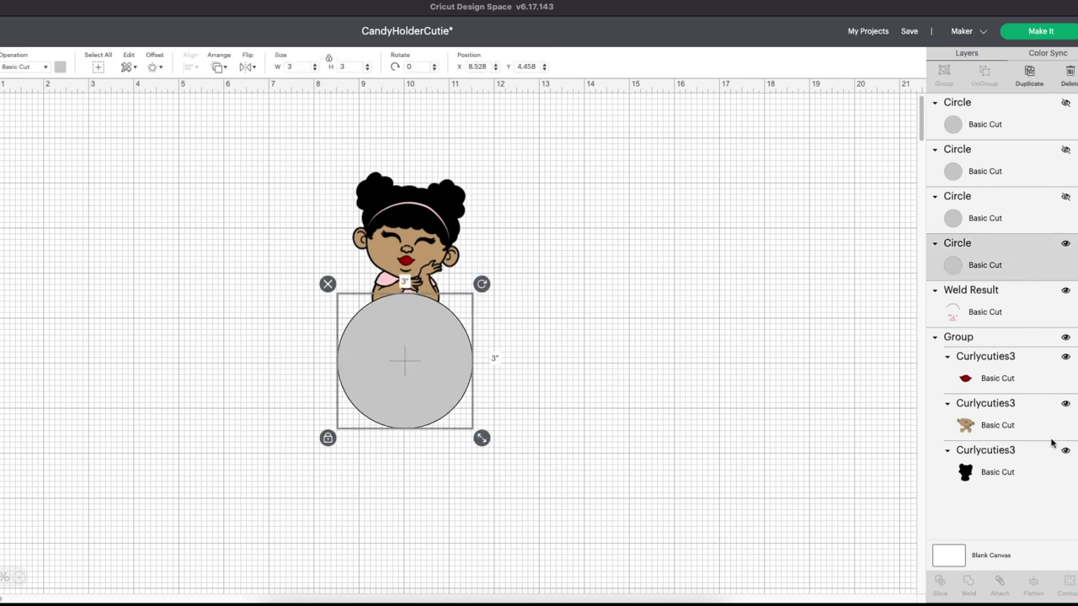
pyautogui.keyDown('shift'); pyautogui.click(1017, 472); pyautogui.keyUp('shift')
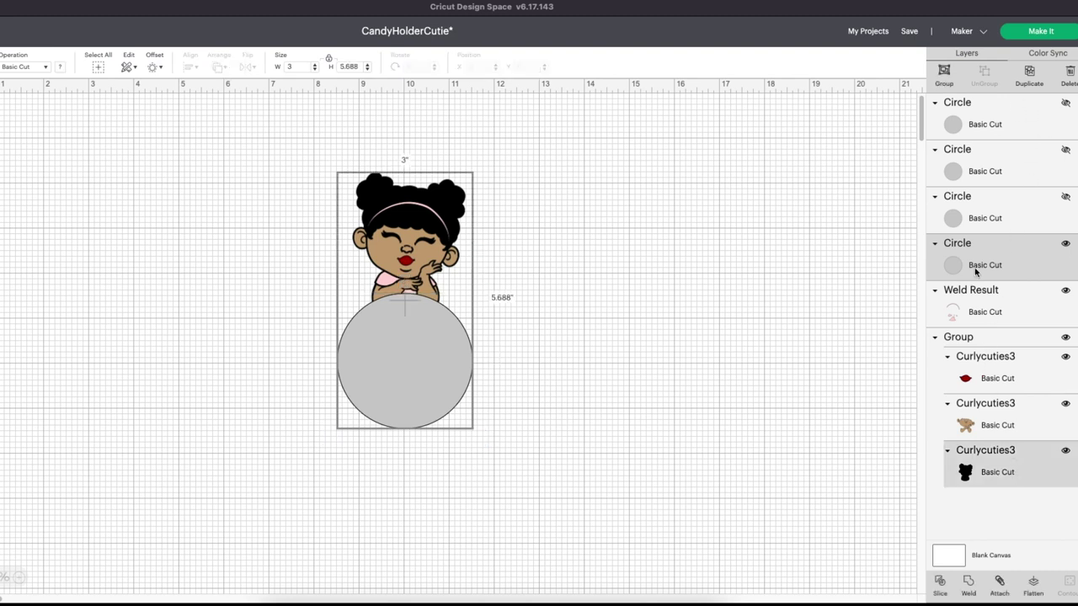
pyautogui.click(940, 587)
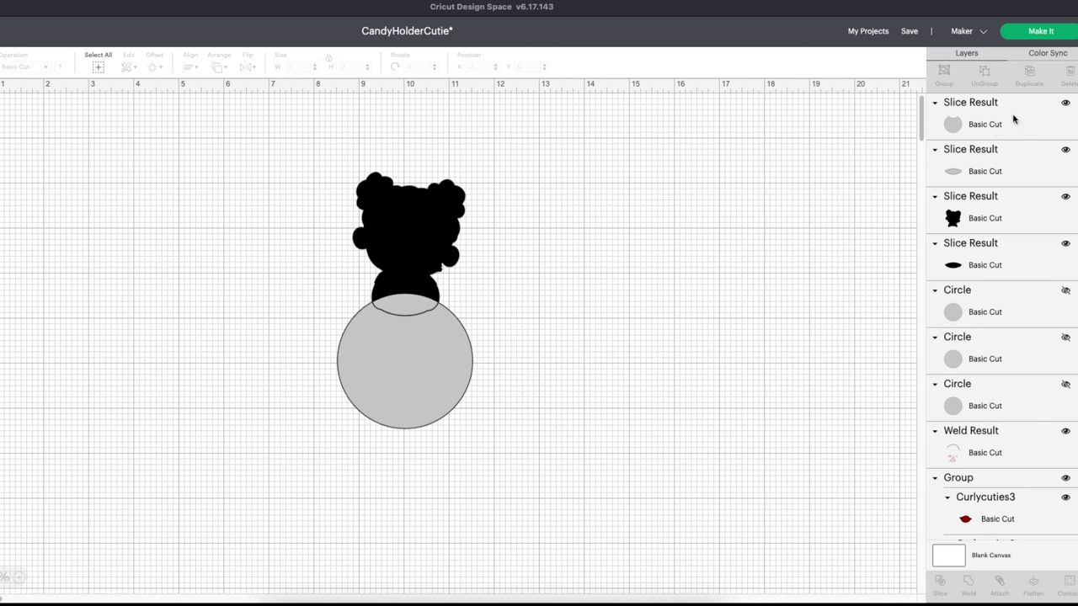
# Step: Delete the circle, grey ellipse and black ellipse slice pieces, then hide the trimmed black silhouette
pyautogui.click(1013, 116)
pyautogui.click(1069, 76)
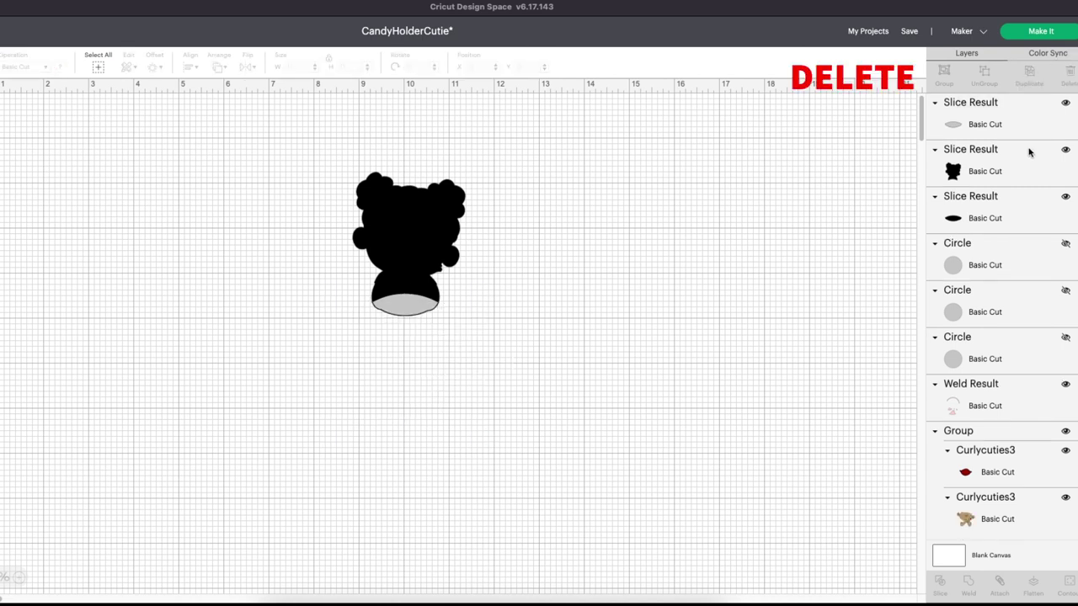
pyautogui.click(1015, 116)
pyautogui.click(1070, 76)
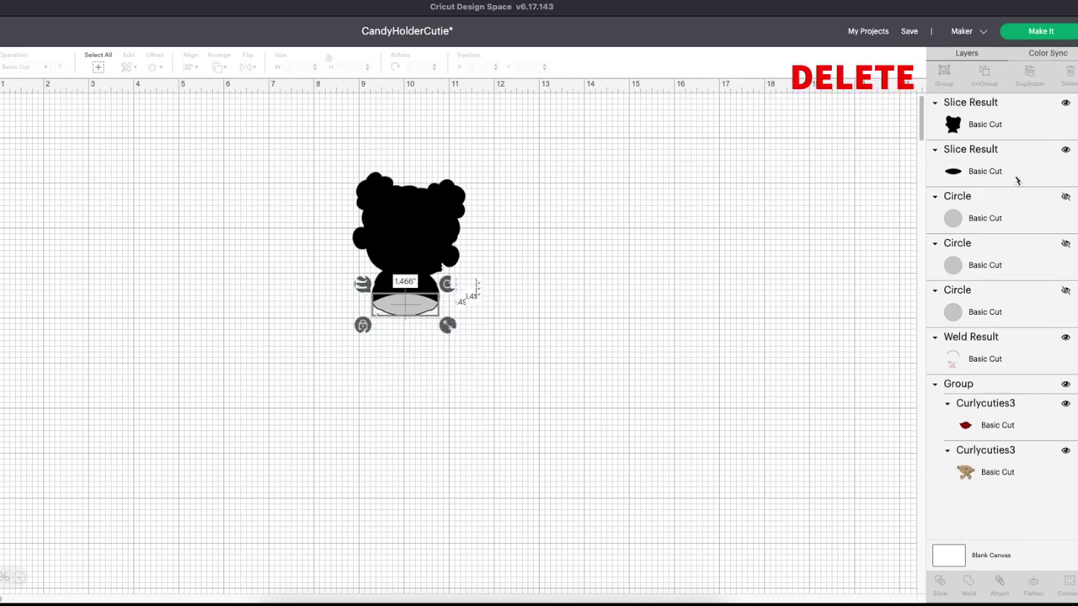
pyautogui.click(1019, 164)
pyautogui.click(1070, 78)
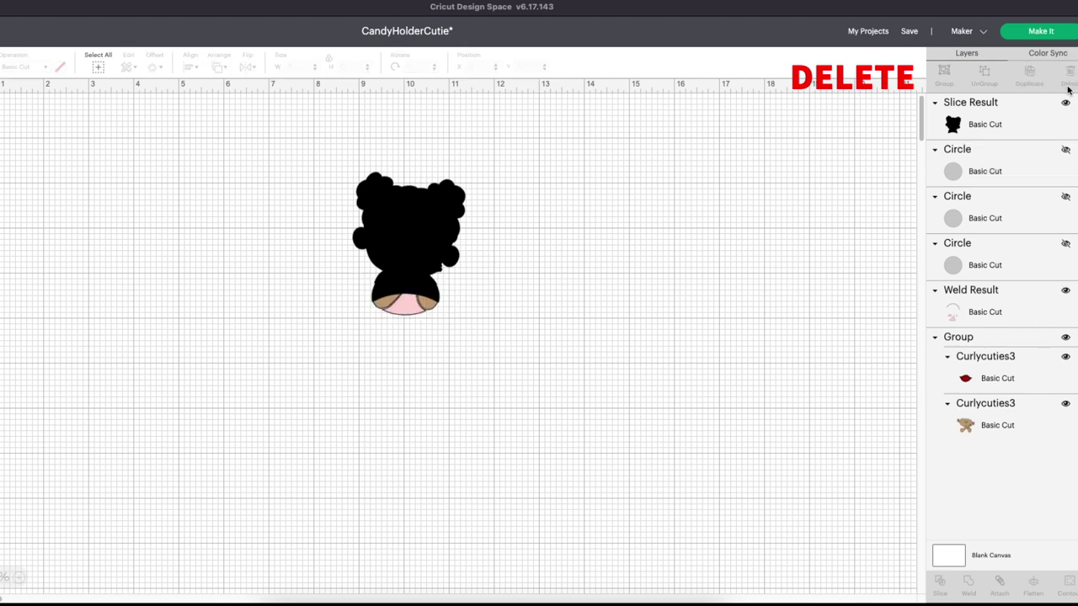
pyautogui.click(1065, 103)
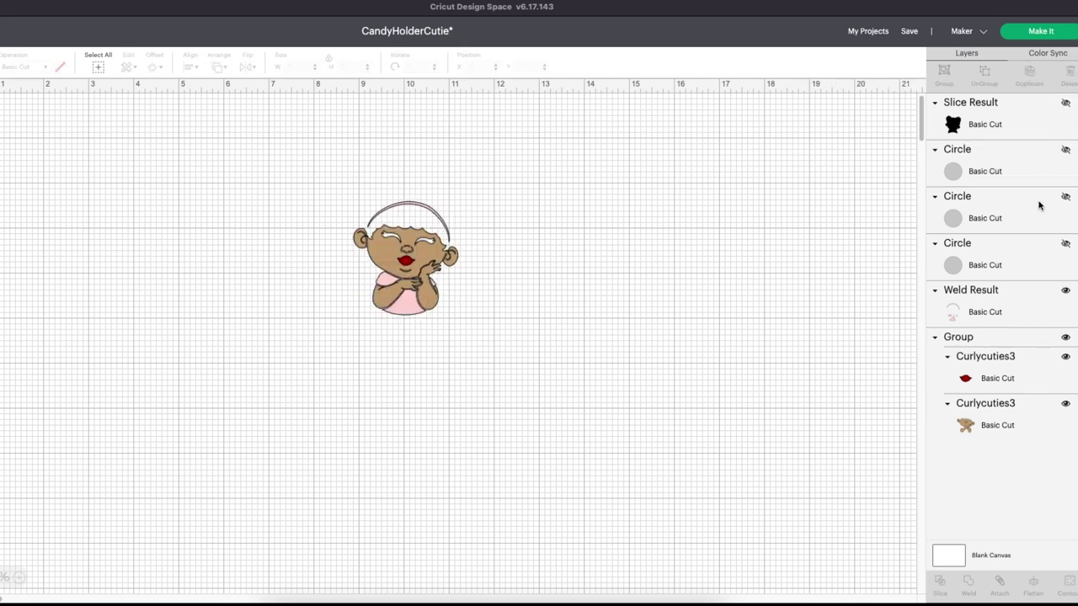
# Step: Slice the brown skin layer with another circle copy, delete leftovers, and hide the trimmed skin
pyautogui.click(1065, 244)
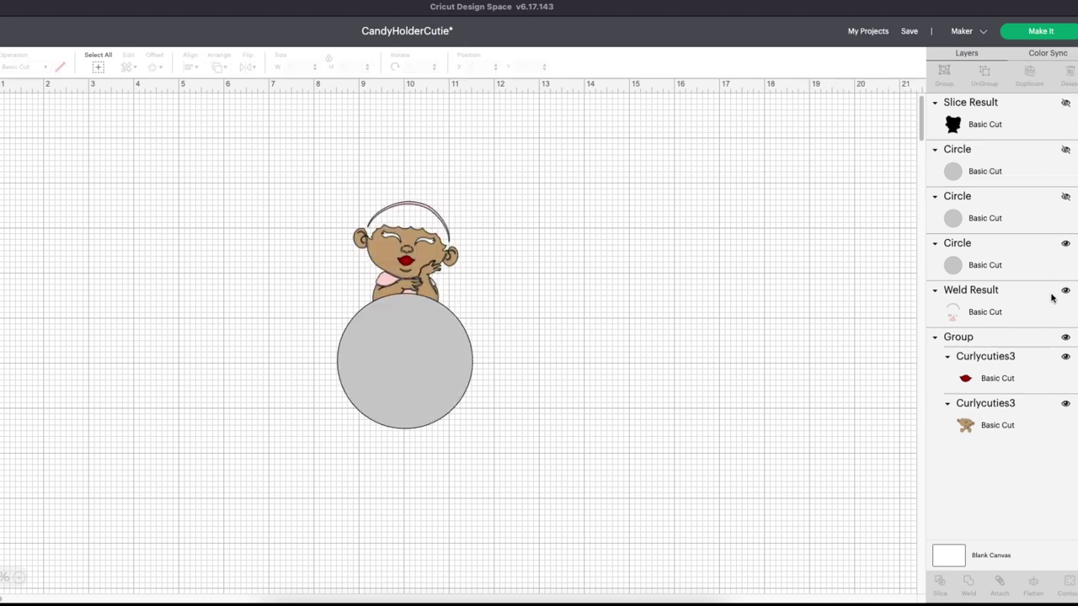
pyautogui.click(1013, 266)
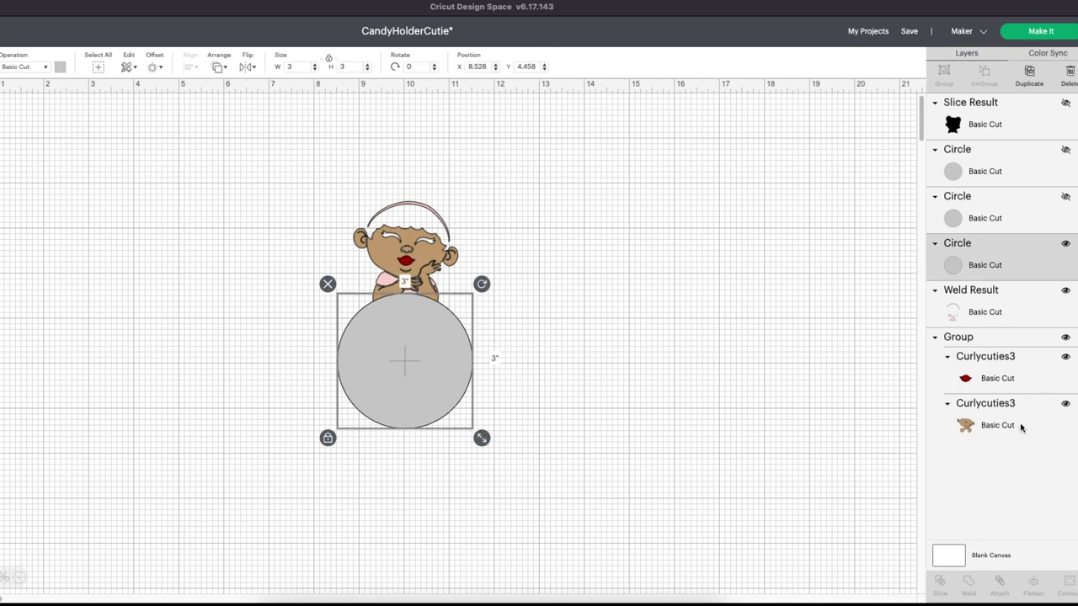
pyautogui.keyDown('shift'); pyautogui.click(1020, 426); pyautogui.keyUp('shift')
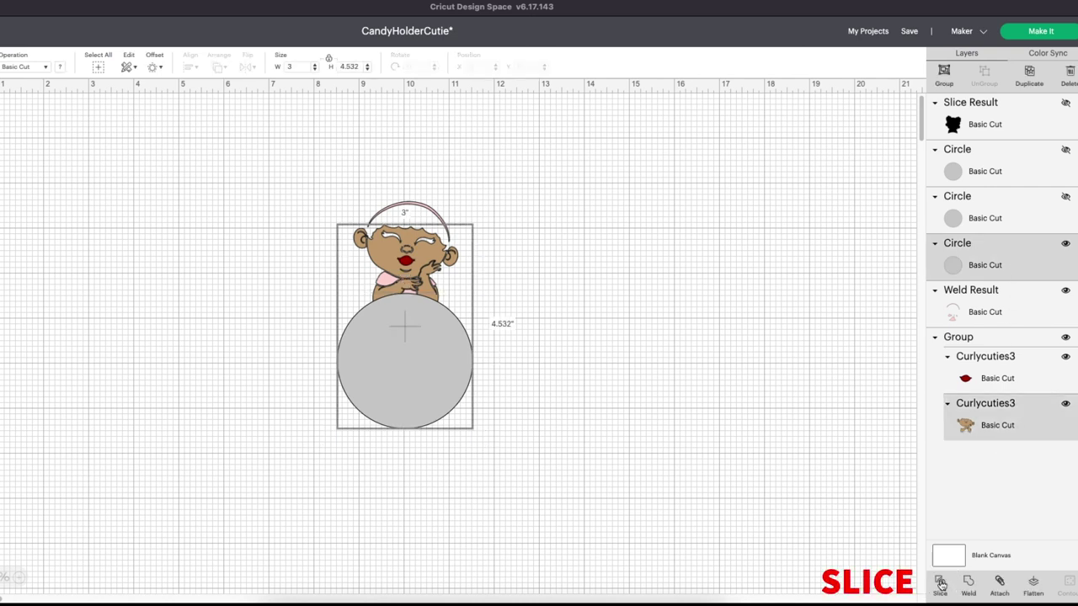
pyautogui.click(931, 391)
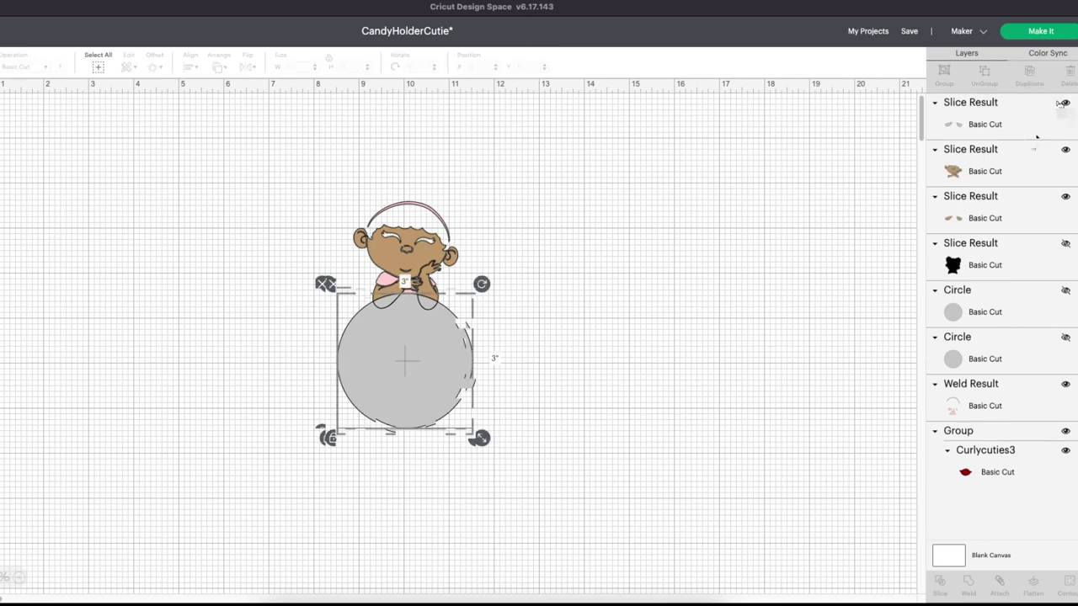
pyautogui.press('Delete')
pyautogui.click(1040, 168)
pyautogui.press('Delete')
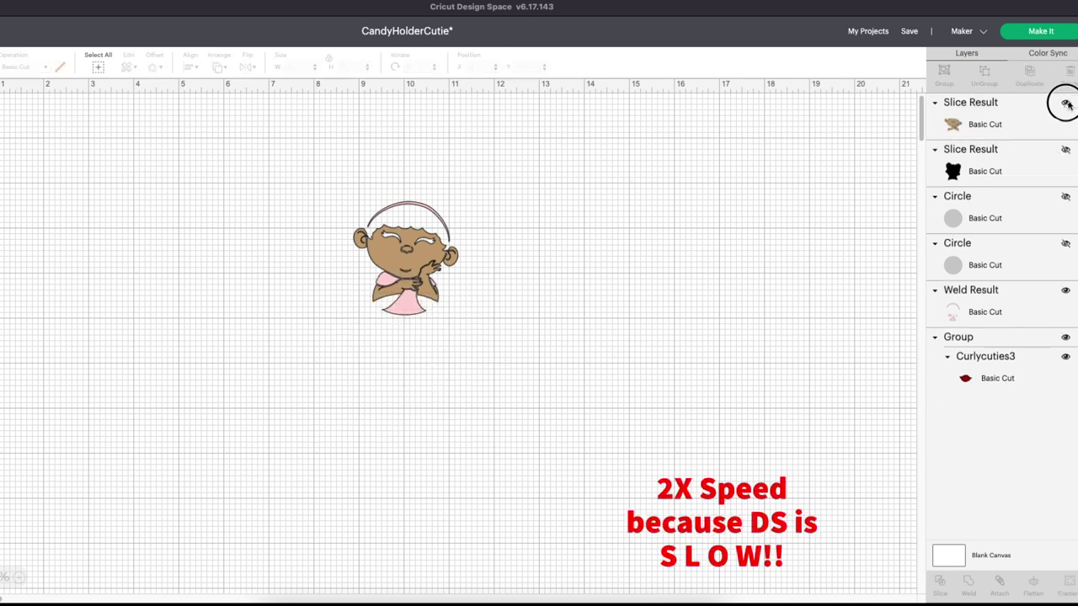
pyautogui.click(1065, 102)
# Step: Slice the welded headband-and-top with a circle copy, delete leftovers, and show the face and hair layers
pyautogui.click(1066, 243)
pyautogui.click(1037, 267)
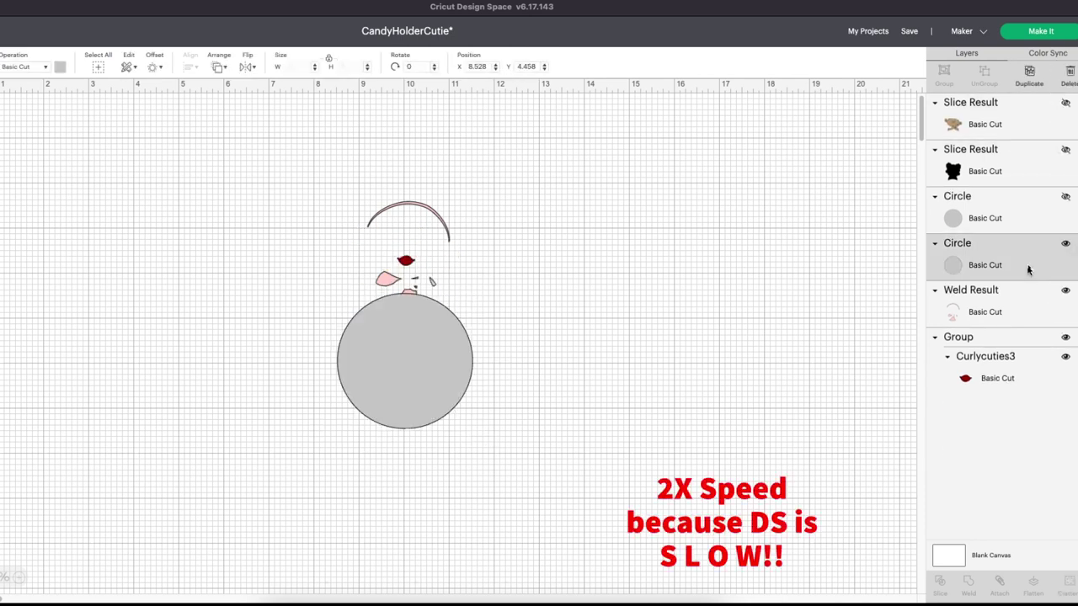
pyautogui.keyDown('shift'); pyautogui.click(1015, 313); pyautogui.keyUp('shift')
pyautogui.click(937, 444)
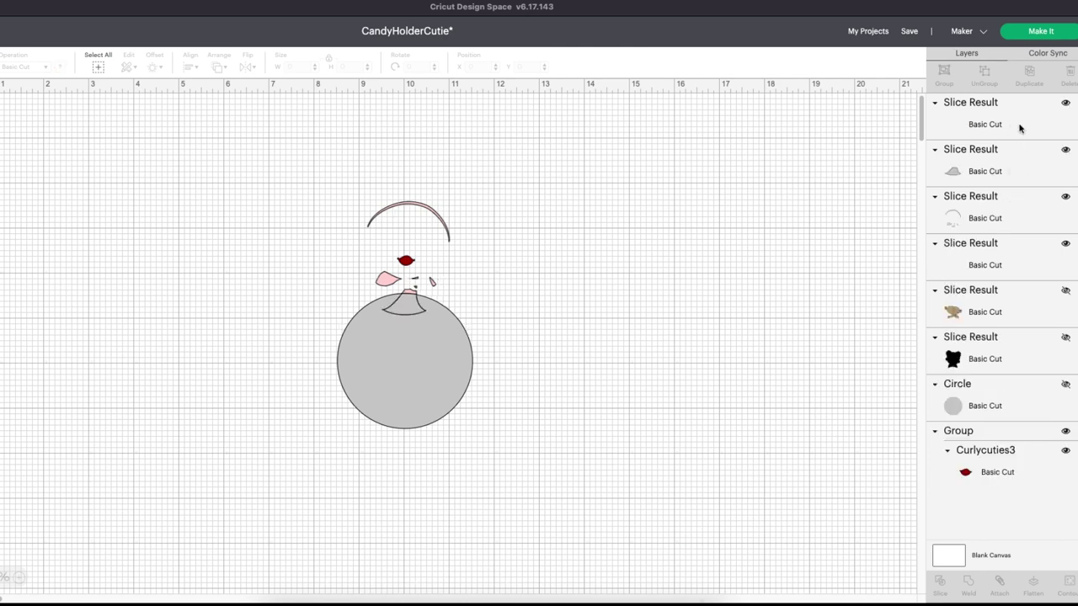
pyautogui.click(1019, 127)
pyautogui.click(1068, 72)
pyautogui.click(1036, 127)
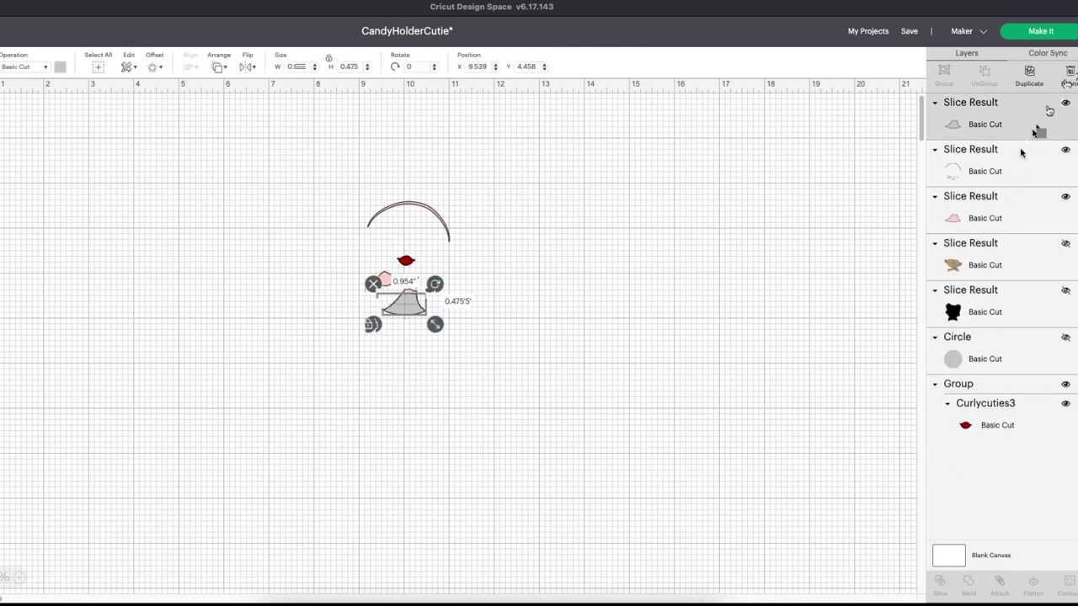
pyautogui.click(1016, 169)
pyautogui.click(1068, 73)
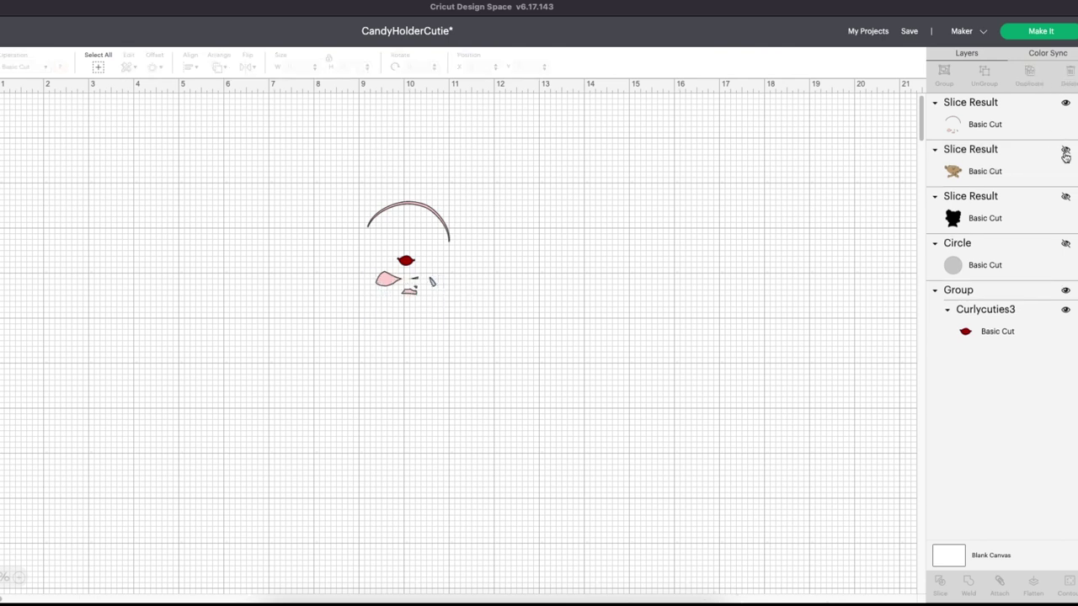
pyautogui.click(1066, 150)
pyautogui.click(1065, 196)
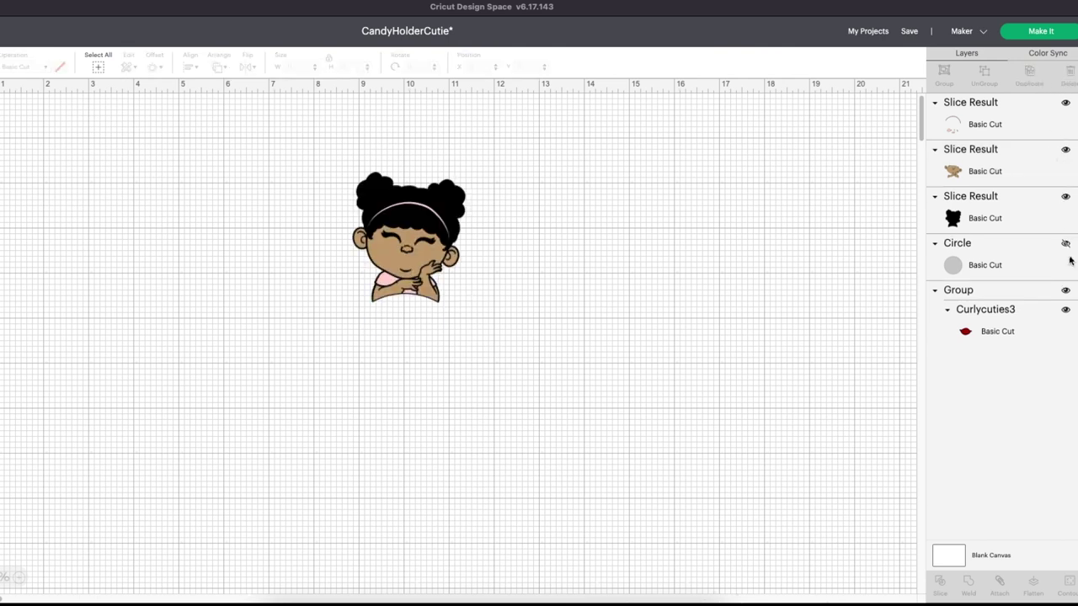
# Step: Move the lips group to the top of the layers, ungroup it, and show the grey circle
pyautogui.click(1023, 292)
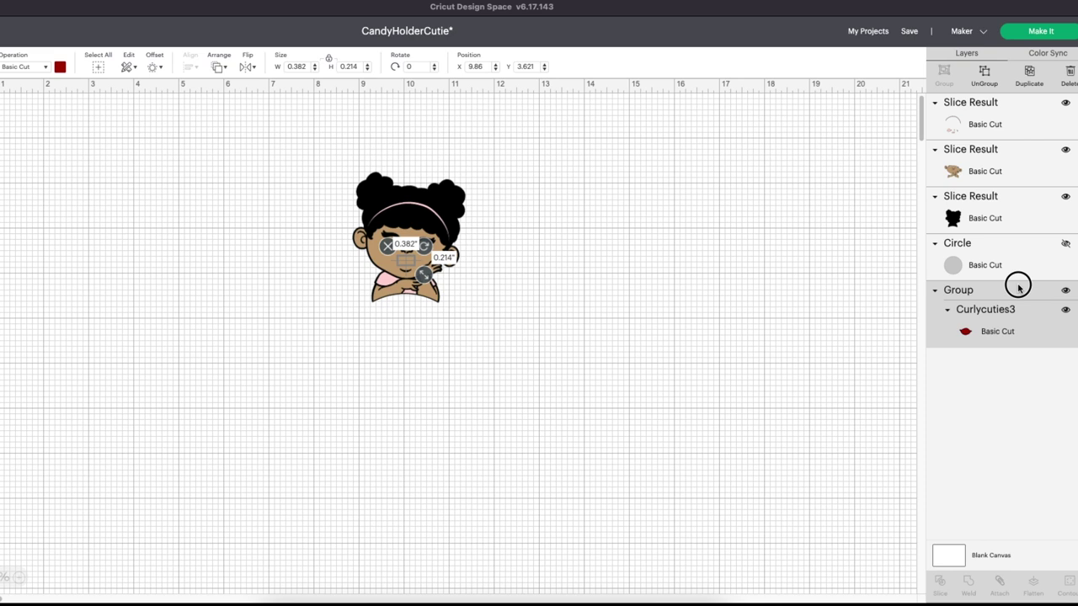
pyautogui.moveTo(1018, 287); pyautogui.dragTo(1022, 112)
pyautogui.click(984, 87)
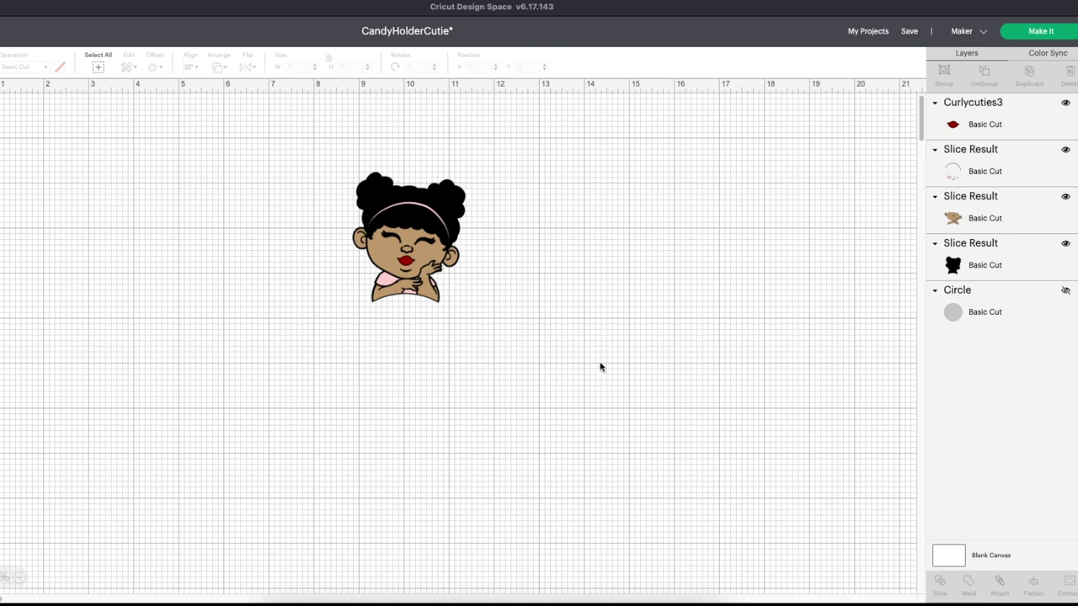
pyautogui.click(1065, 291)
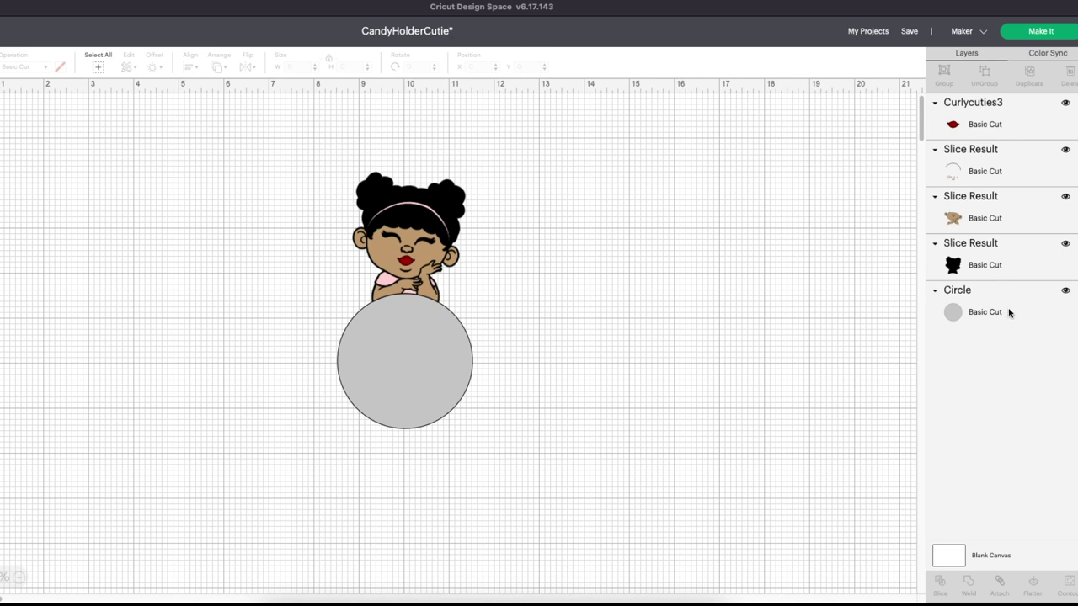
# Step: Offset the grey circle and black hair silhouette together by 0.17 inches with welded offsets
pyautogui.click(1009, 314)
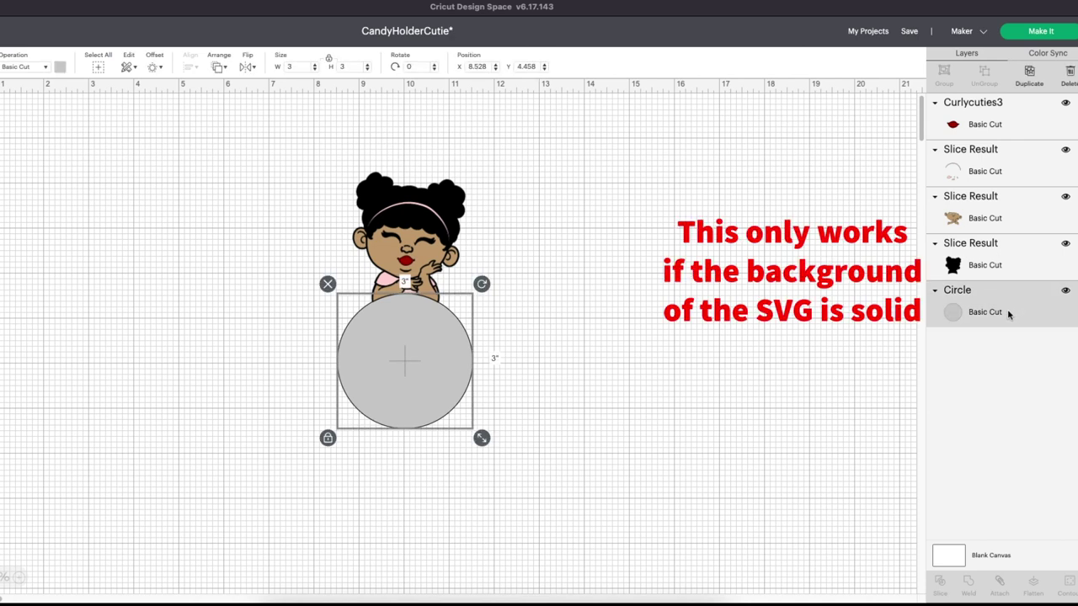
pyautogui.keyDown('shift'); pyautogui.click(1017, 264); pyautogui.keyUp('shift')
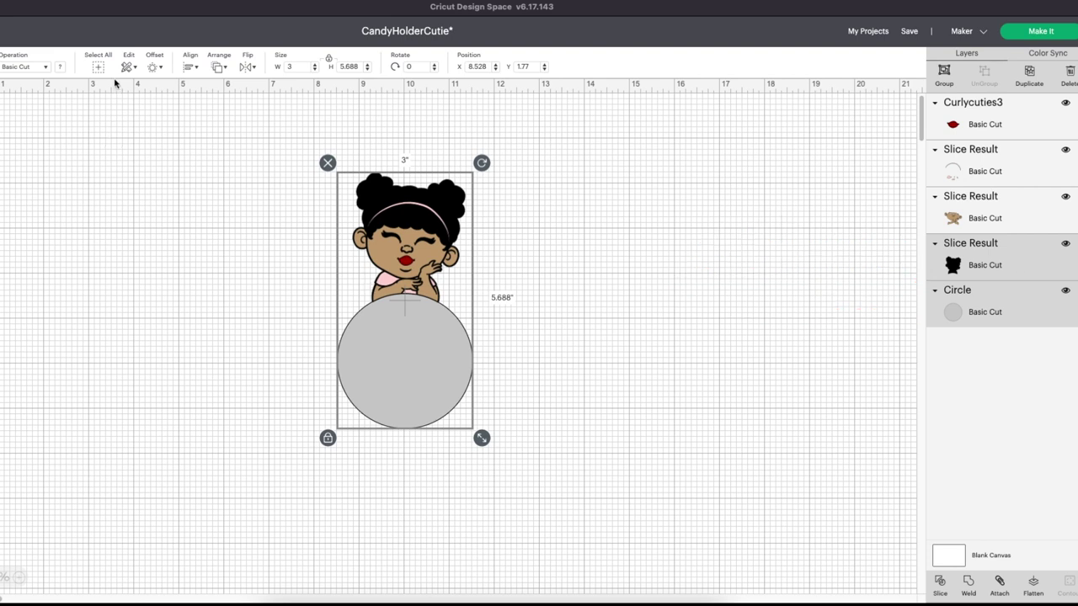
pyautogui.click(157, 69)
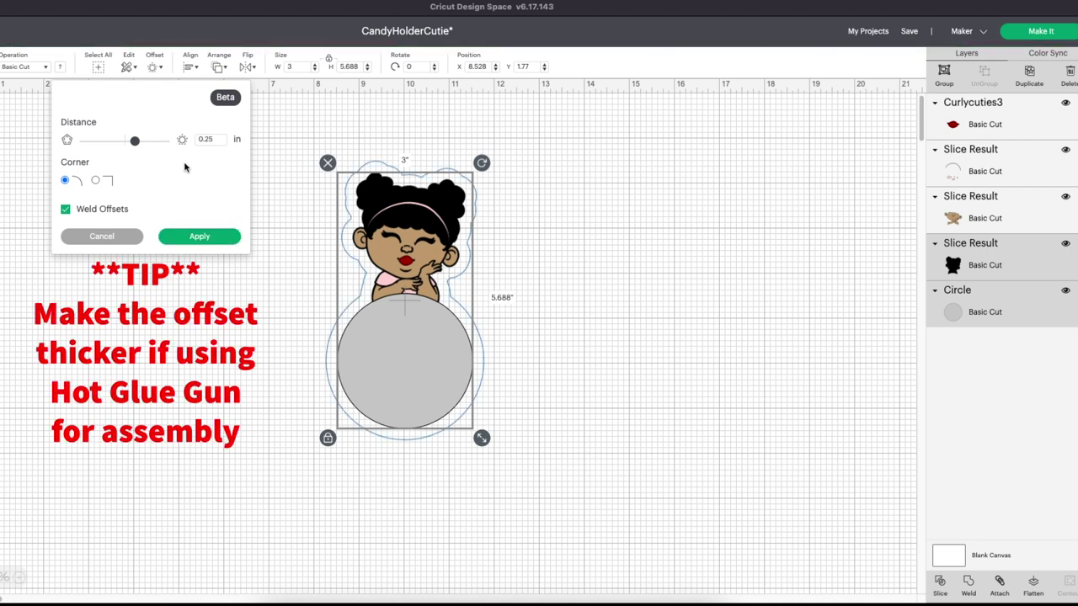
pyautogui.click(216, 141)
pyautogui.click(226, 240)
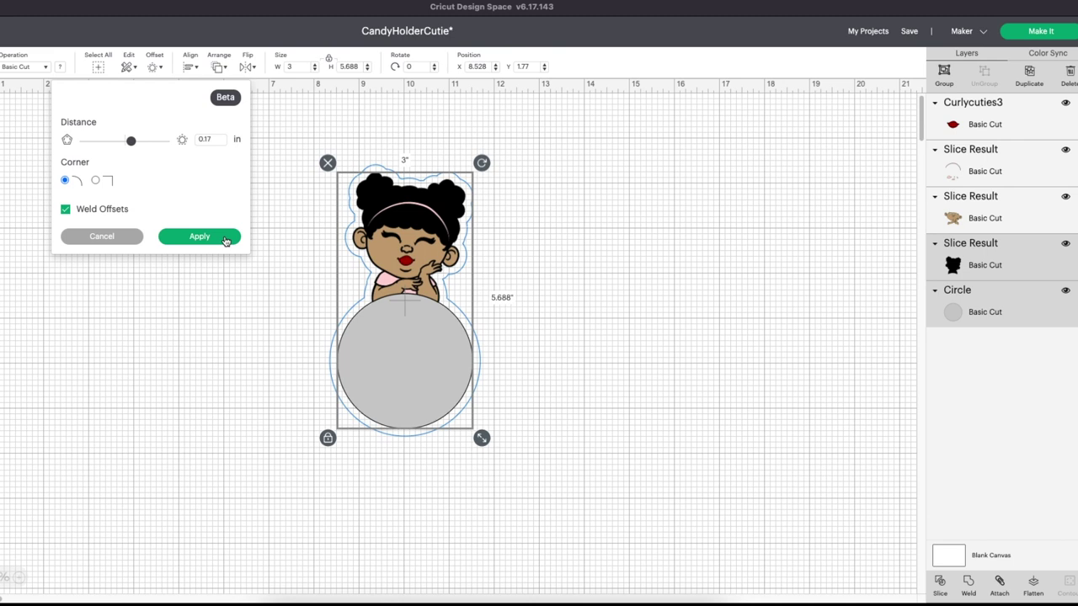
pyautogui.click(225, 239)
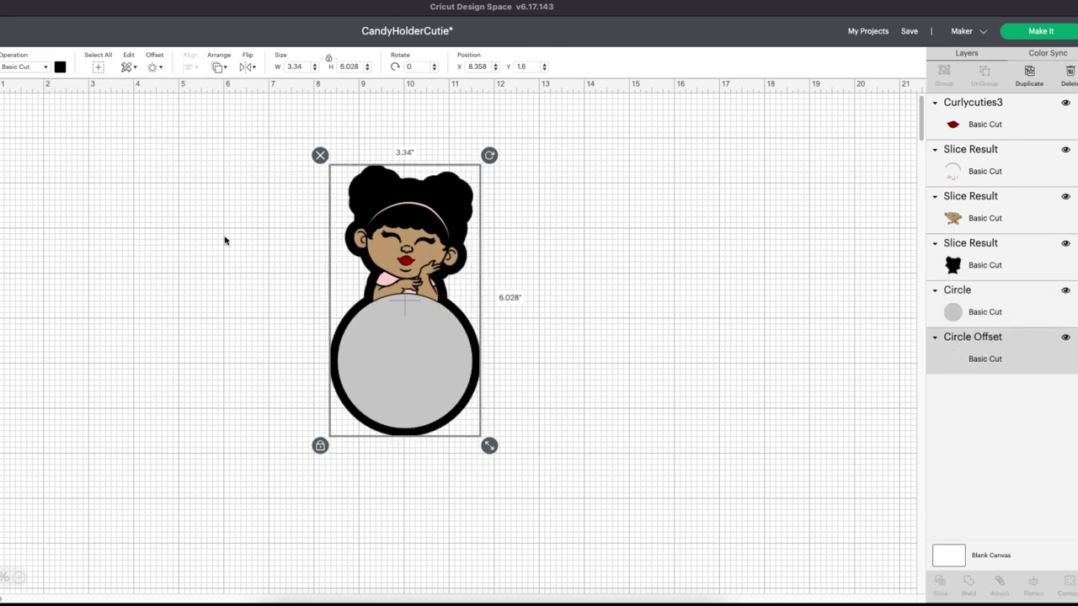
# Step: Colour the first offset red and add a second 0.13-inch offset around it
pyautogui.click(61, 68)
pyautogui.click(74, 155)
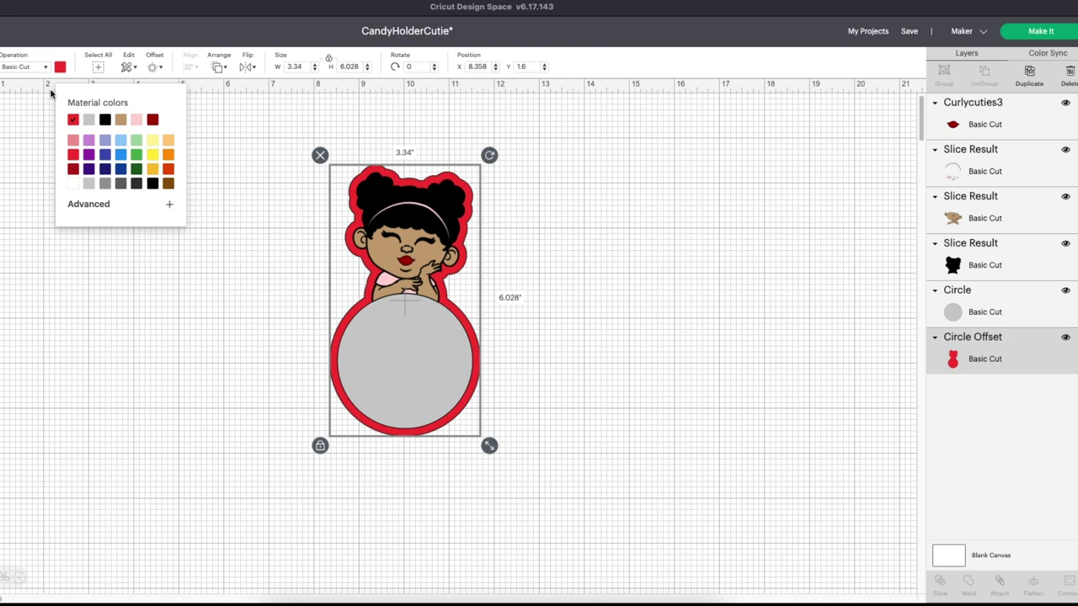
pyautogui.click(156, 66)
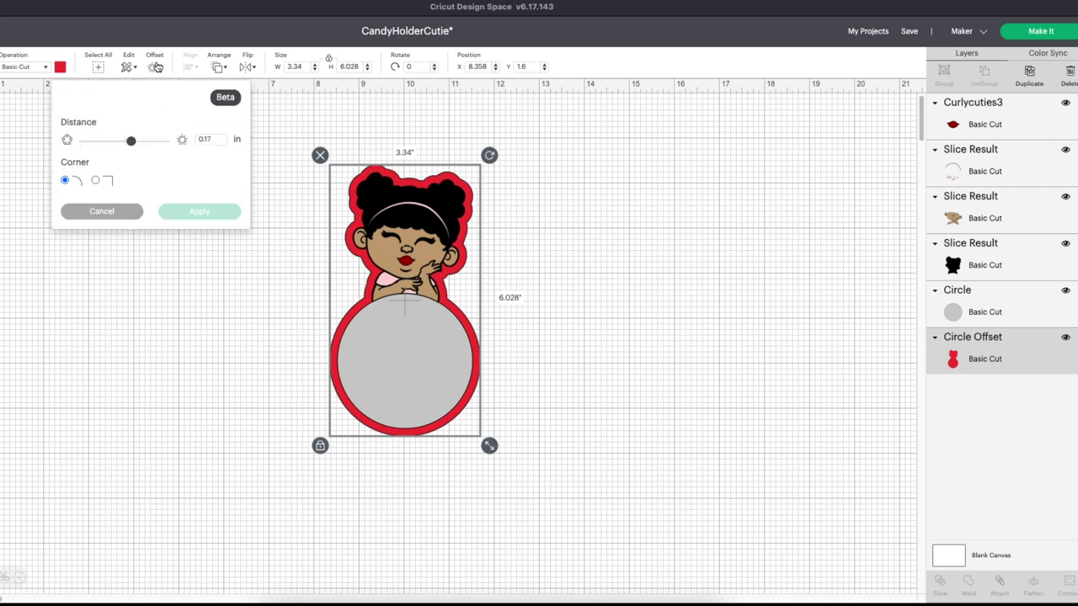
pyautogui.click(190, 209)
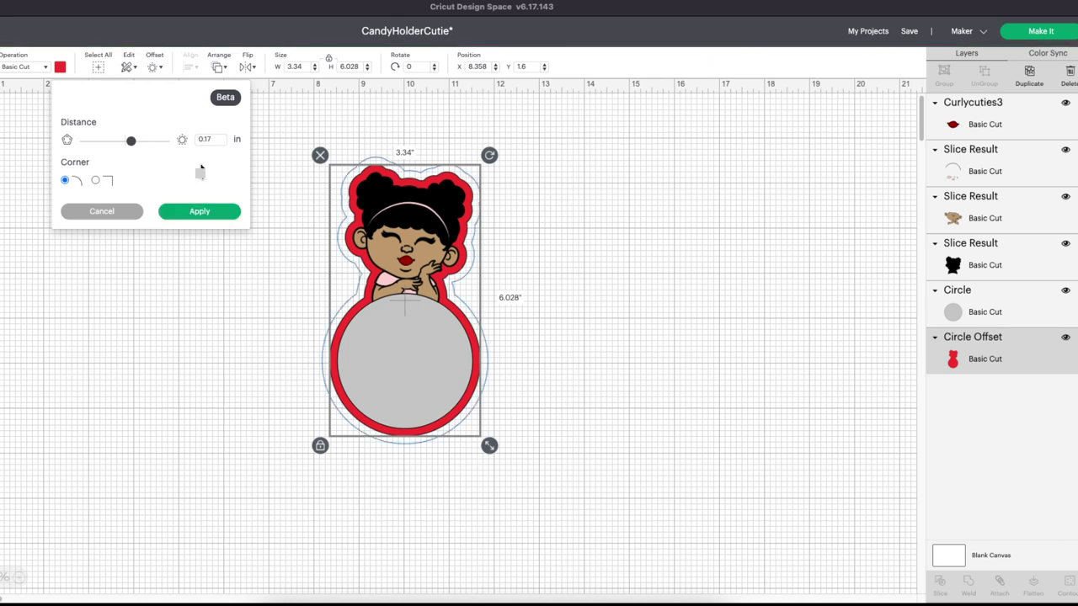
pyautogui.click(217, 139)
pyautogui.click(209, 215)
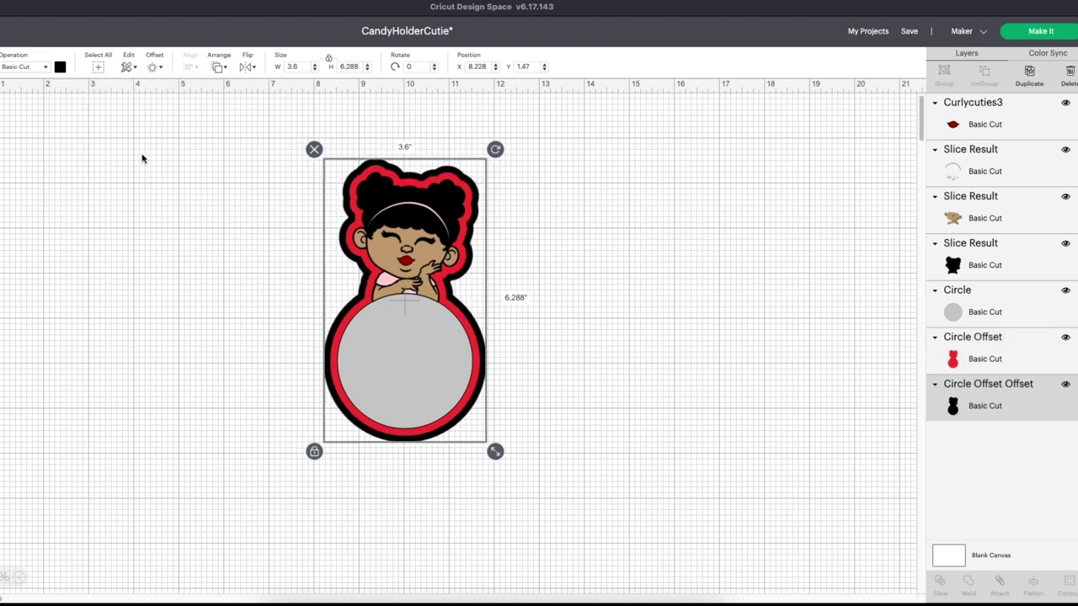
# Step: Make the new outer offset layer white, then deselect the design
pyautogui.click(60, 67)
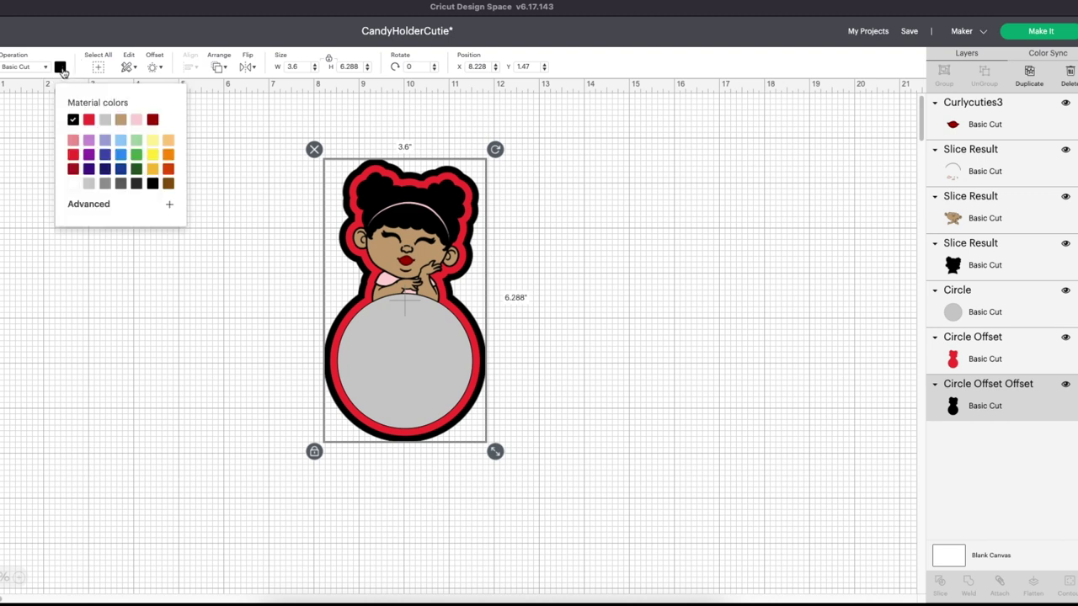
pyautogui.click(73, 182)
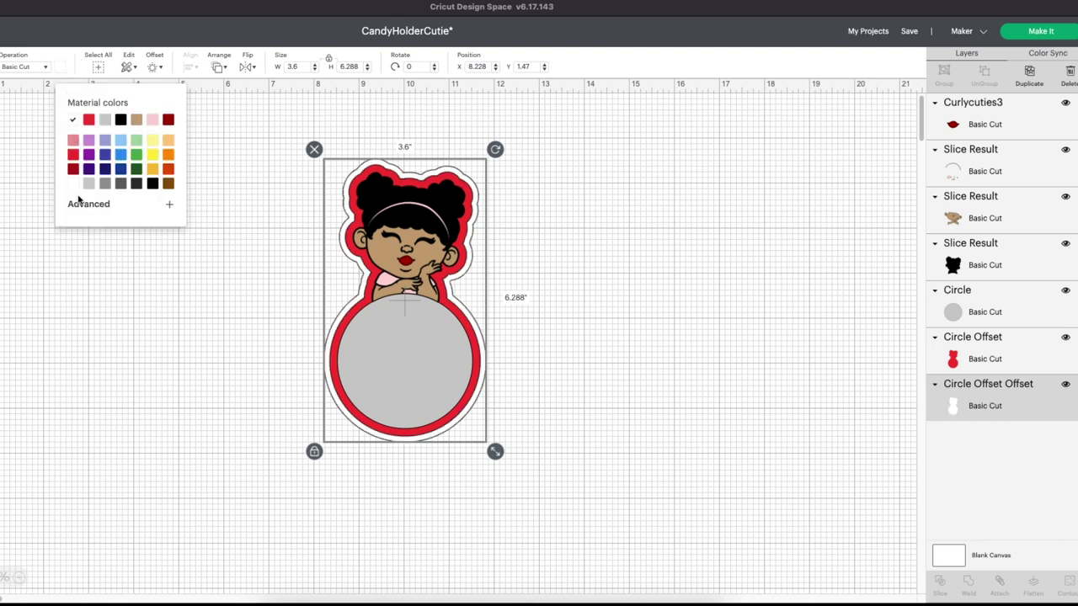
pyautogui.click(261, 291)
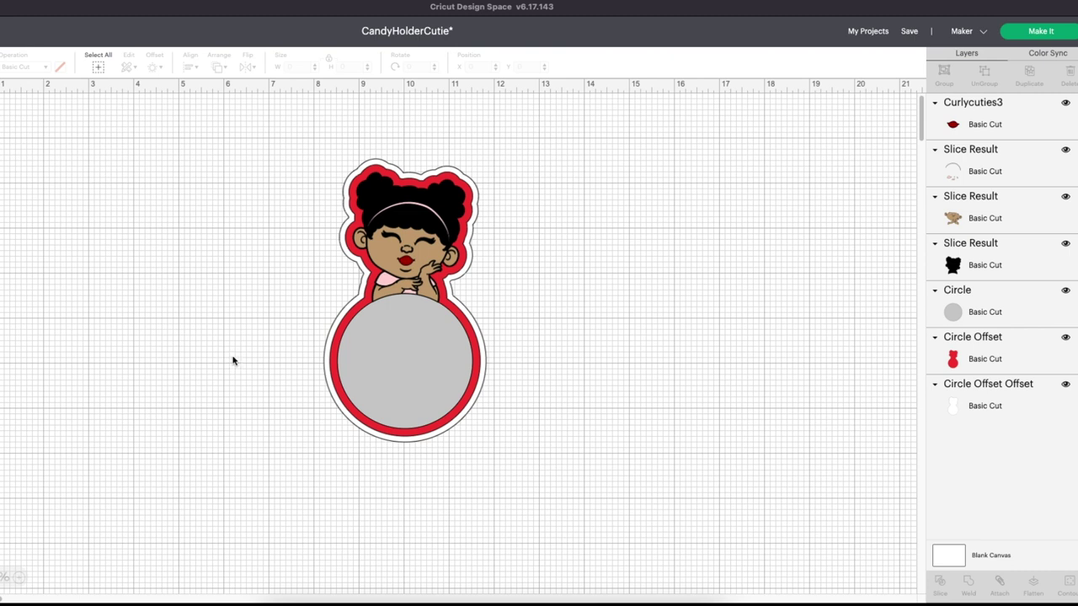
# Step: Slice the grey 3-inch circle out of the red offset layer
pyautogui.click(414, 372)
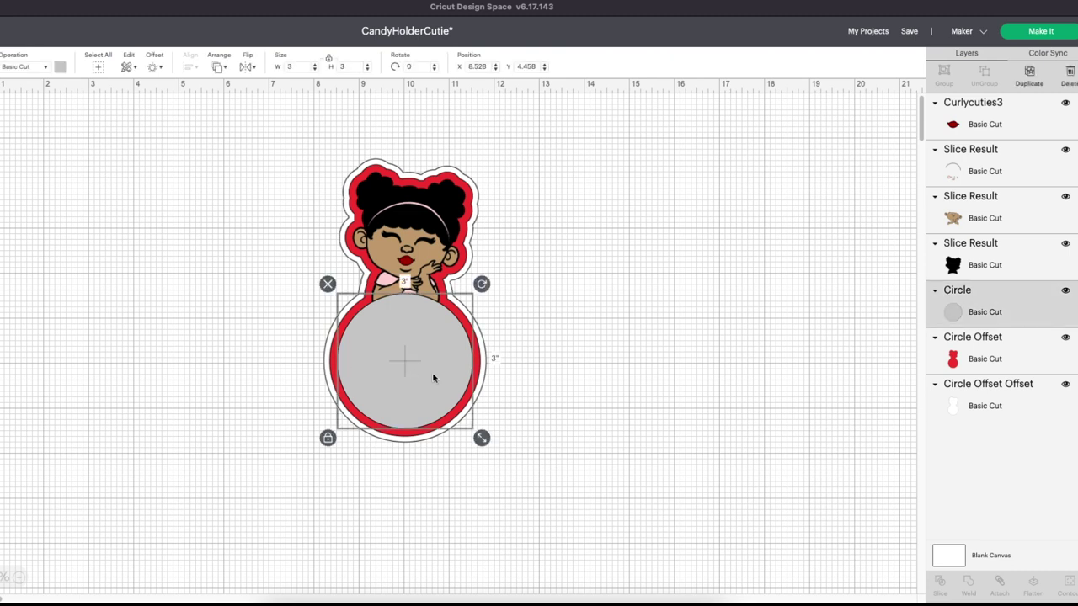
pyautogui.keyDown('shift'); pyautogui.click(1013, 358); pyautogui.keyUp('shift')
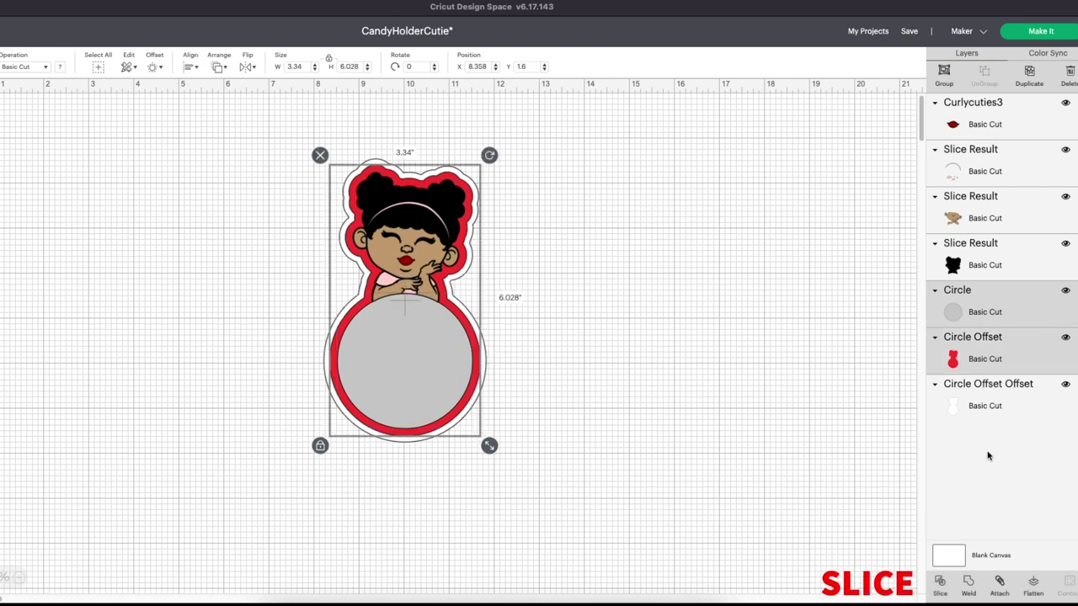
pyautogui.click(940, 584)
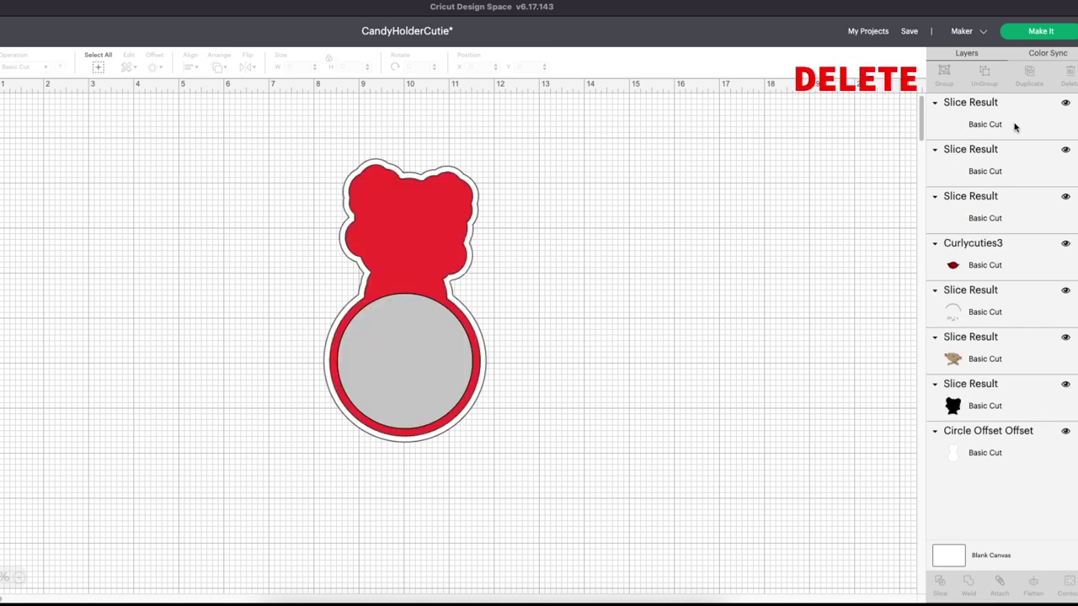
# Step: Delete the leftover grey and red circle pieces and move the red frame below the girl
pyautogui.click(1015, 126)
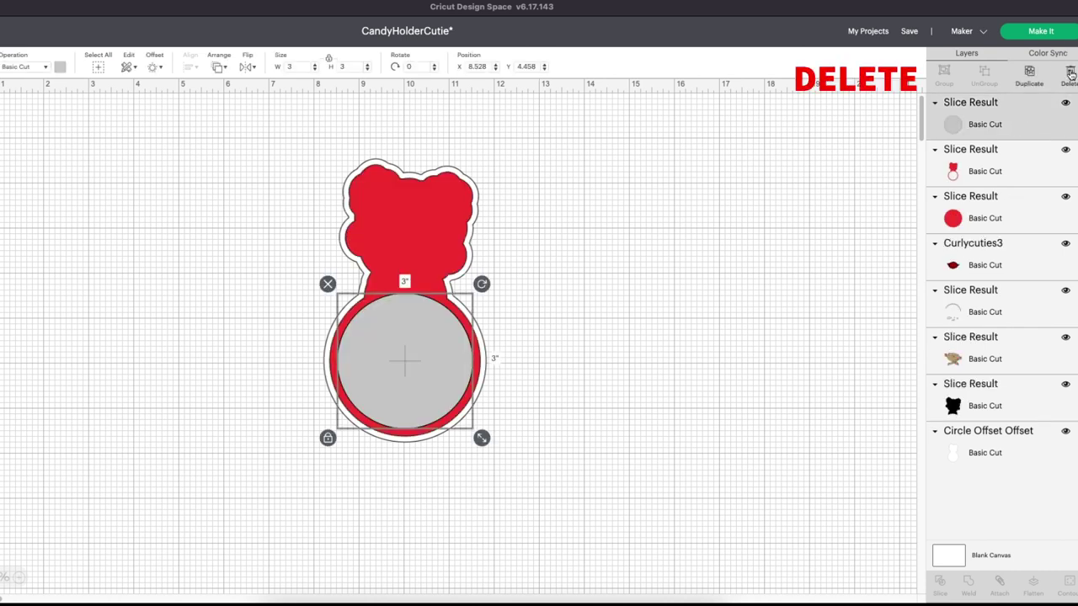
pyautogui.press('Delete')
pyautogui.click(1022, 174)
pyautogui.press('Delete')
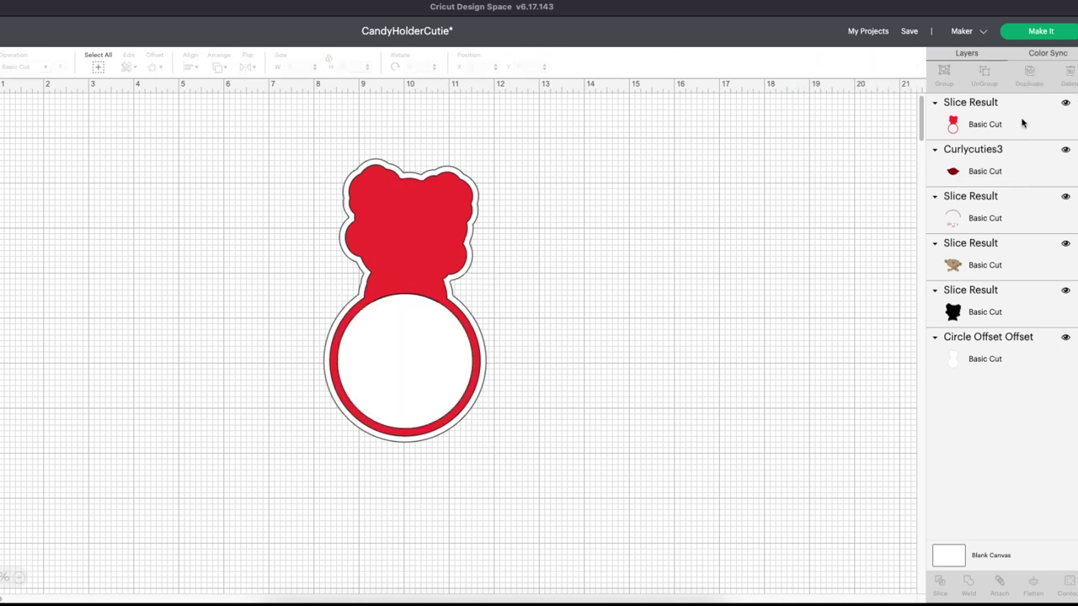
pyautogui.moveTo(1021, 125); pyautogui.dragTo(1015, 329)
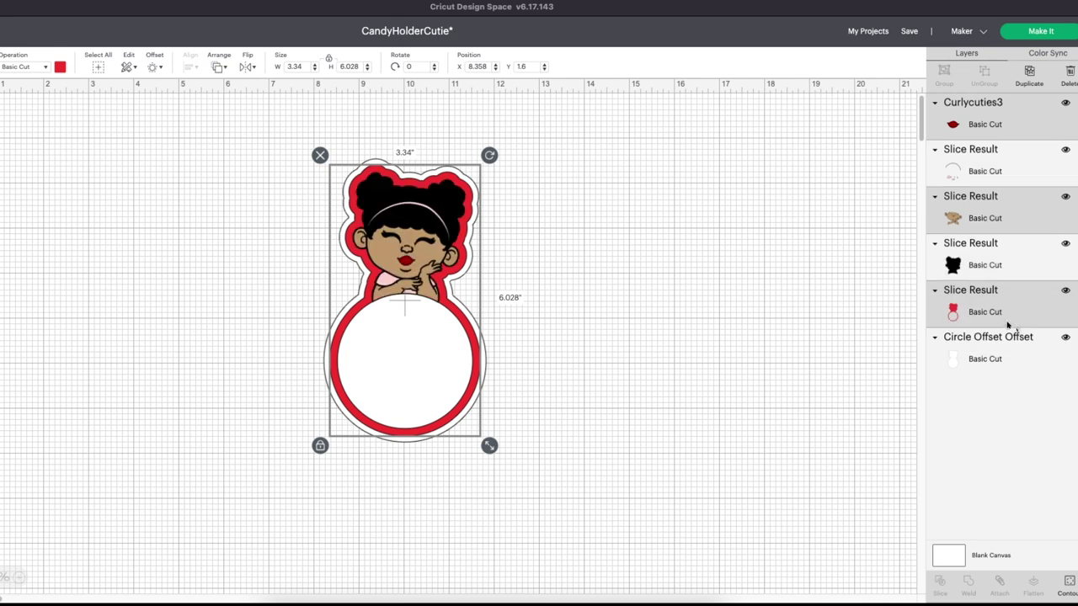
pyautogui.click(697, 332)
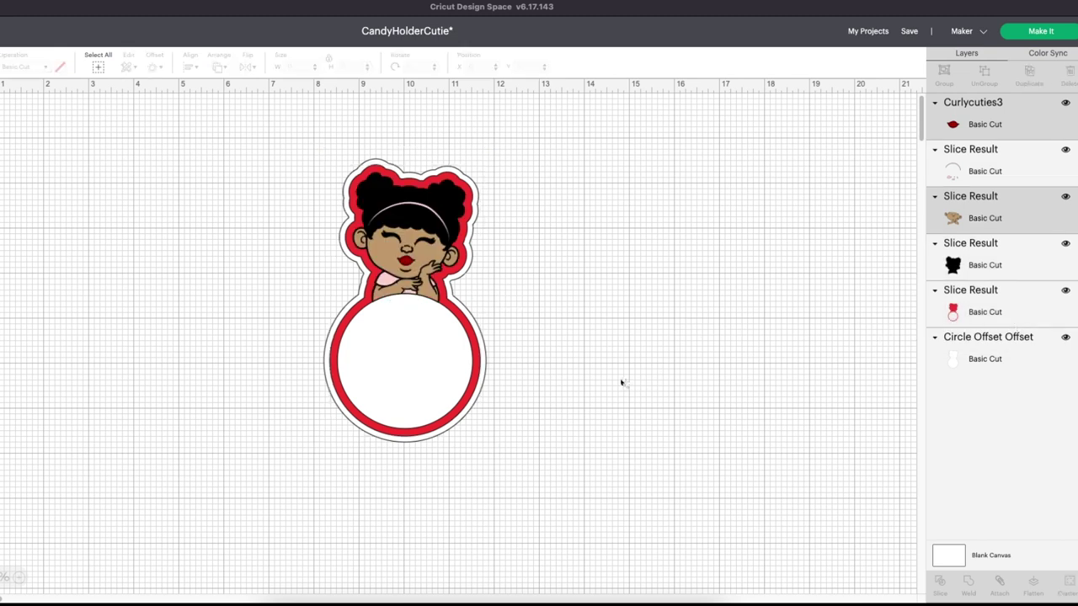